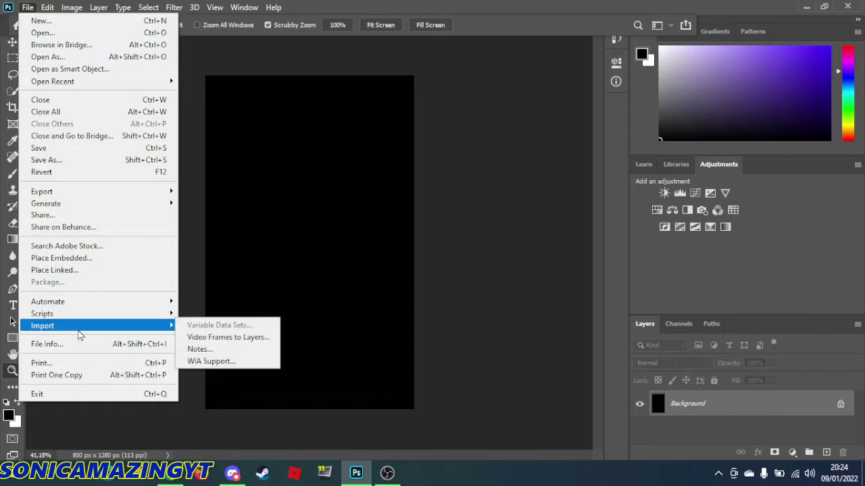
mouse_move(127, 307)
mouse_move(119, 192)
mouse_move(49, 12)
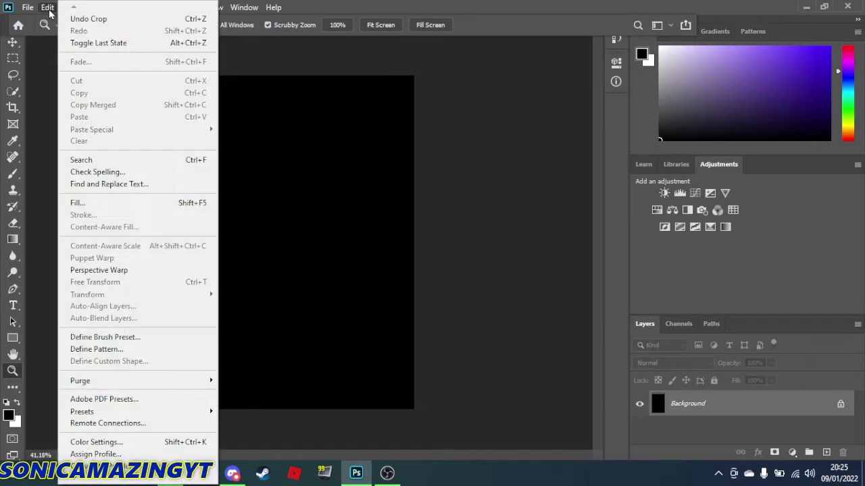
left_click(225, 74)
key("v")
left_click(28, 7)
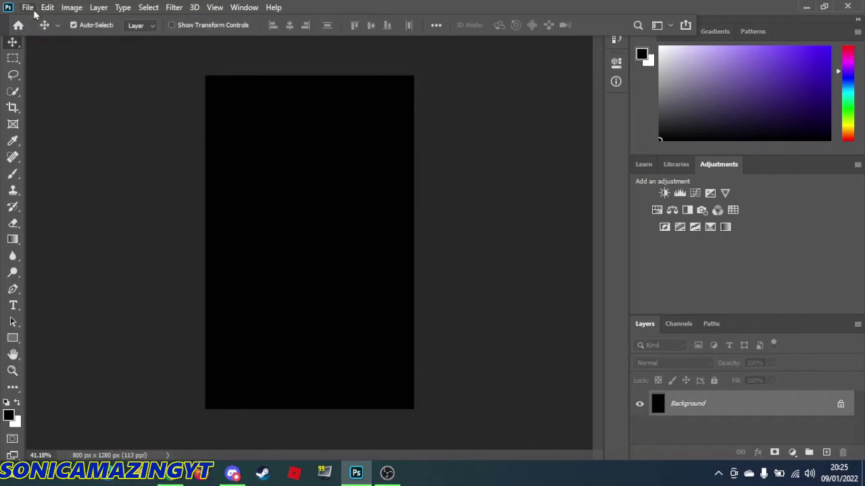
mouse_move(140, 329)
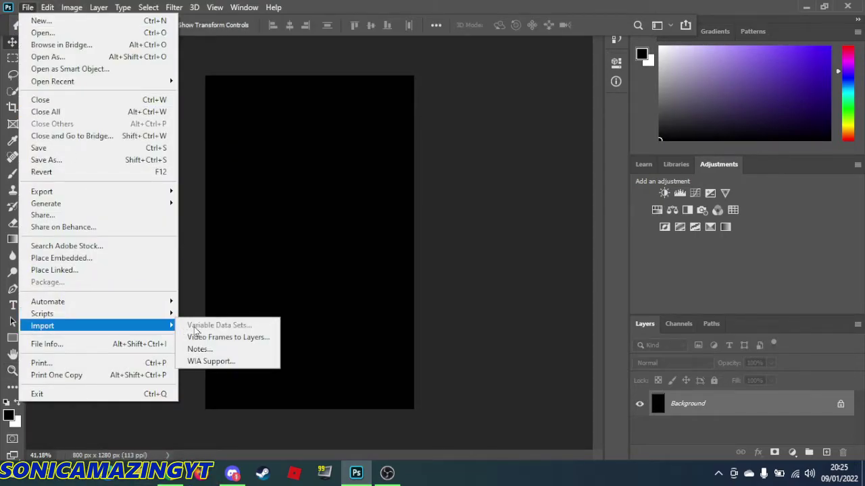
mouse_move(126, 195)
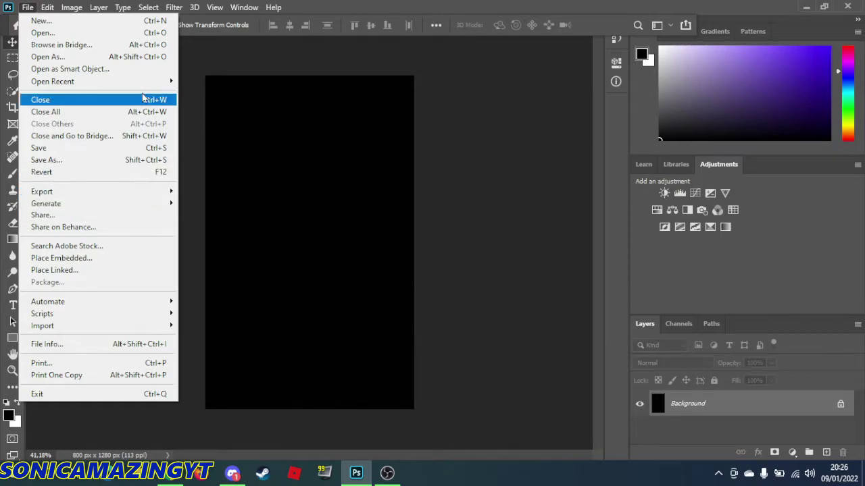
left_click(132, 24)
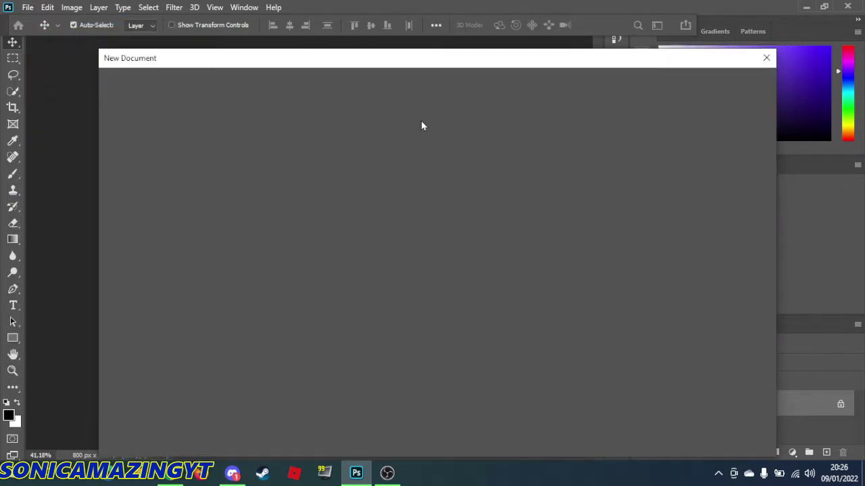
left_click(766, 58)
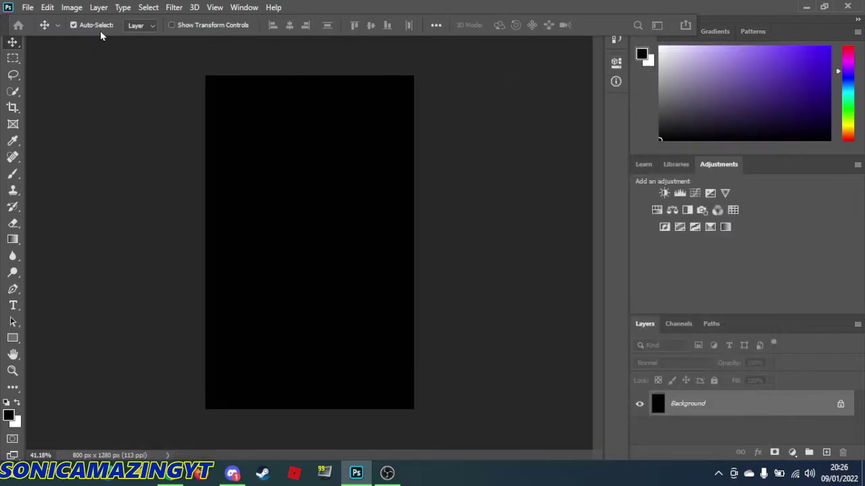
left_click(48, 7)
mouse_move(27, 7)
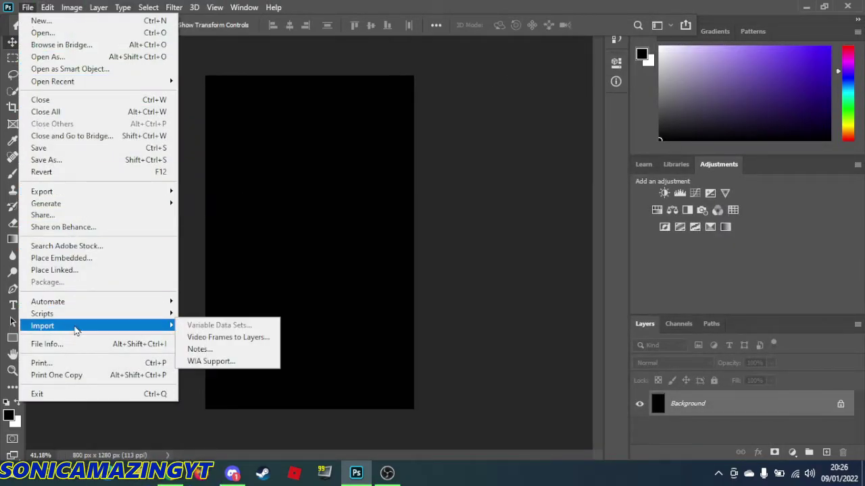
left_click(28, 7)
left_click(46, 7)
left_click(35, 13)
- Place the full-body Sonic movie poster render from File Explorer, enlarged to about 133% and cut off at the canvas's left edge
key("super+e")
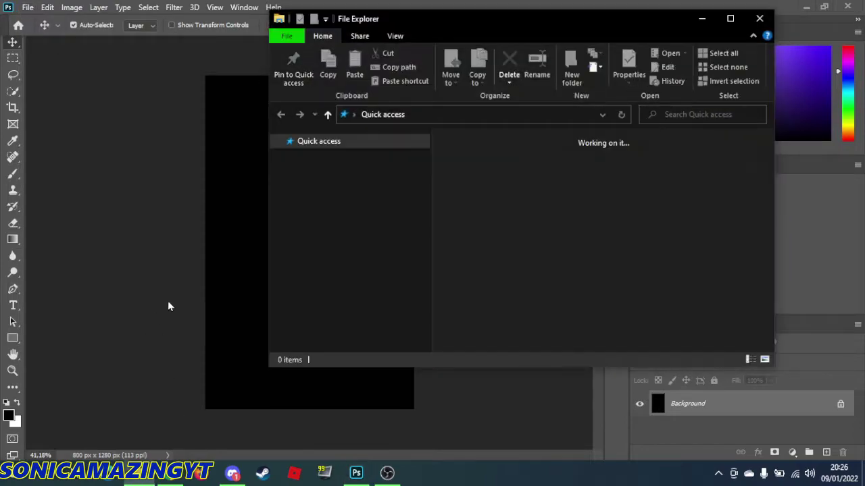
left_click(321, 176)
left_click(493, 239)
left_click_drag(493, 240, 288, 301)
left_click_drag(452, 471, 453, 470)
left_click_drag(378, 406, 178, 187)
left_click_drag(245, 345, 355, 473)
left_click_drag(241, 203, 267, 360)
mouse_move(339, 272)
left_mouse_down()
mouse_move(333, 266)
mouse_move(334, 278)
left_mouse_up()
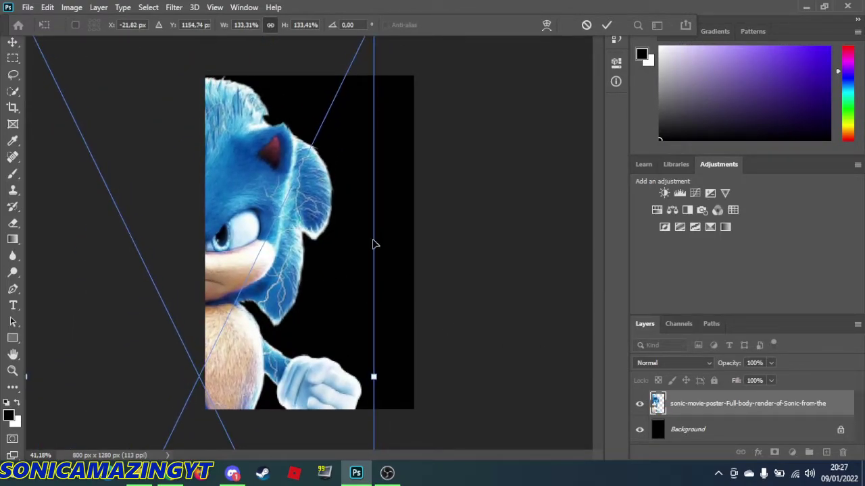
left_click(13, 157)
left_click(485, 259)
left_click(414, 192)
- Choose the Brush tool with a Soft Round tip and enlarge it to 161 px
left_click(13, 91)
left_click(13, 107)
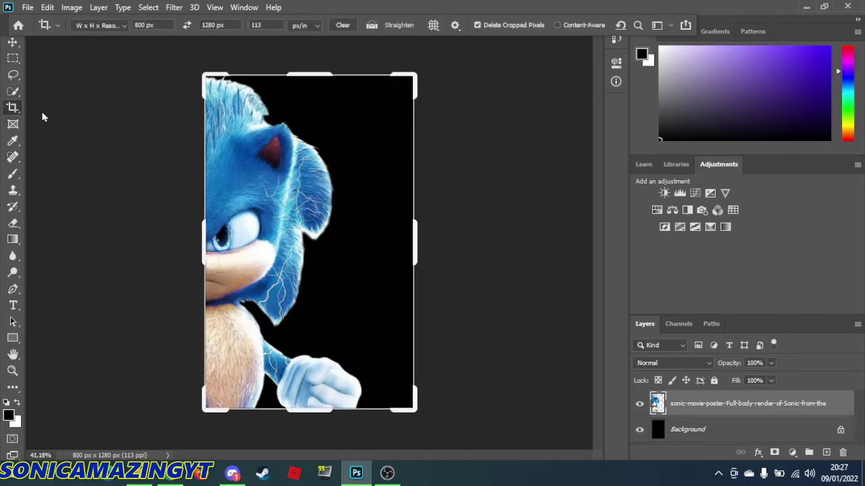
left_click(13, 173)
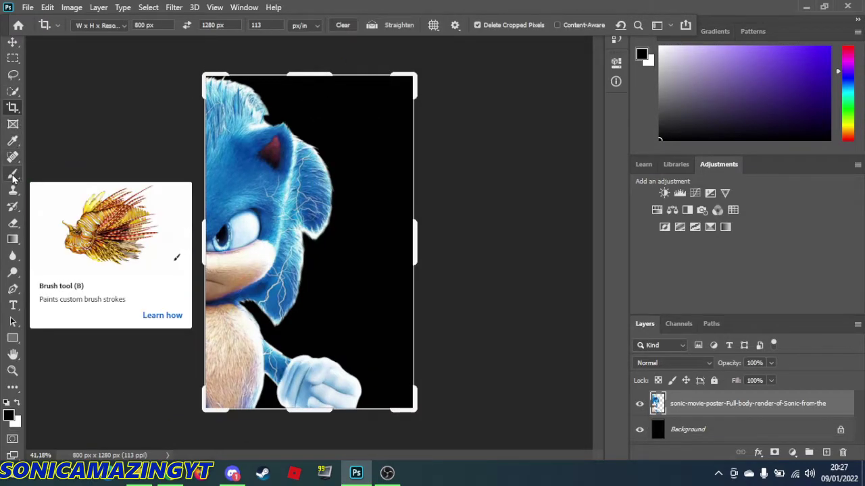
right_click(420, 183)
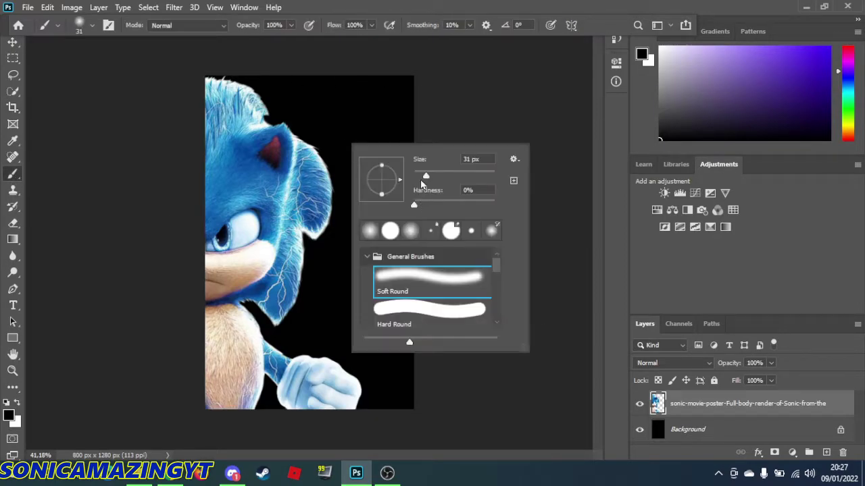
left_click_drag(248, 103, 186, 77)
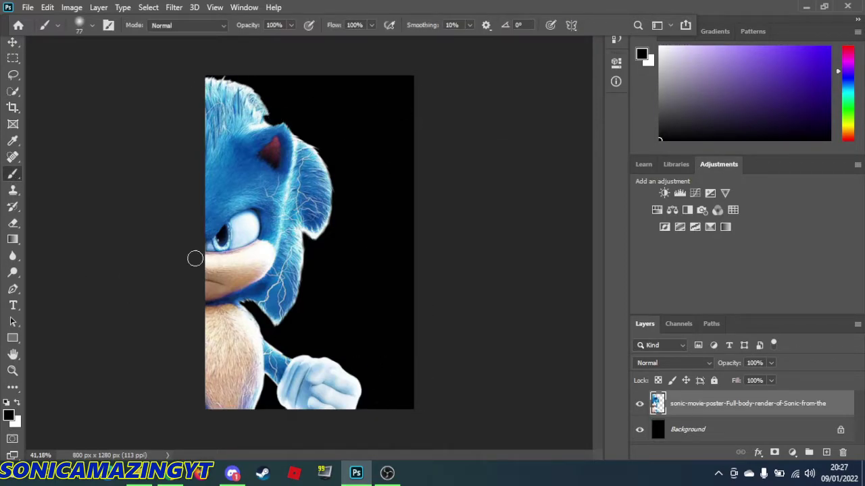
right_click(660, 410)
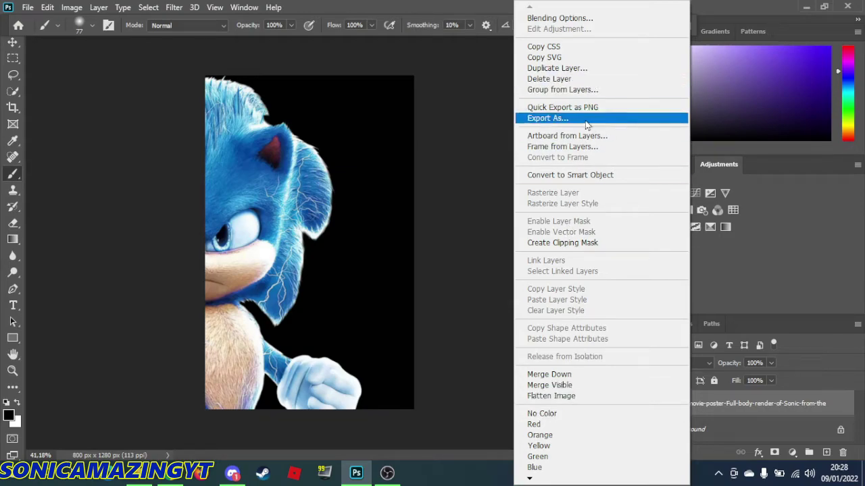
left_click(297, 121)
key("ctrl+z")
right_click(313, 101)
key("Return")
- Try to shade Sonic's outline and the canvas's left edge with black strokes directly on the Sonic layer
mouse_move(227, 75)
left_mouse_down()
mouse_move(257, 81)
mouse_move(329, 215)
left_mouse_up()
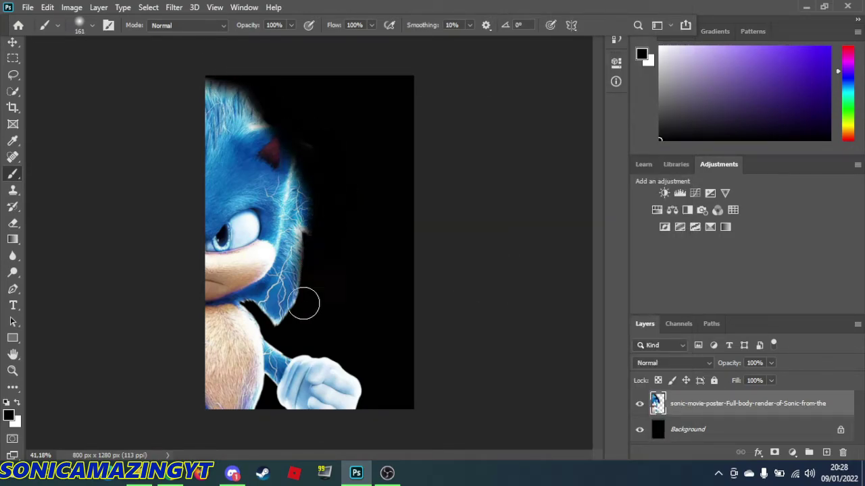
key("ctrl+z")
left_click_drag(203, 64, 203, 405)
key("ctrl+z")
- Add a new layer, paint a soft black shadow down the canvas's left edge, and set the layer's fill to 71%
left_click(825, 452)
mouse_move(199, 73)
left_mouse_down()
mouse_move(213, 331)
mouse_move(204, 220)
mouse_move(203, 410)
left_mouse_up()
key("ctrl+z")
key("ctrl+z")
left_click_drag(207, 71, 200, 426)
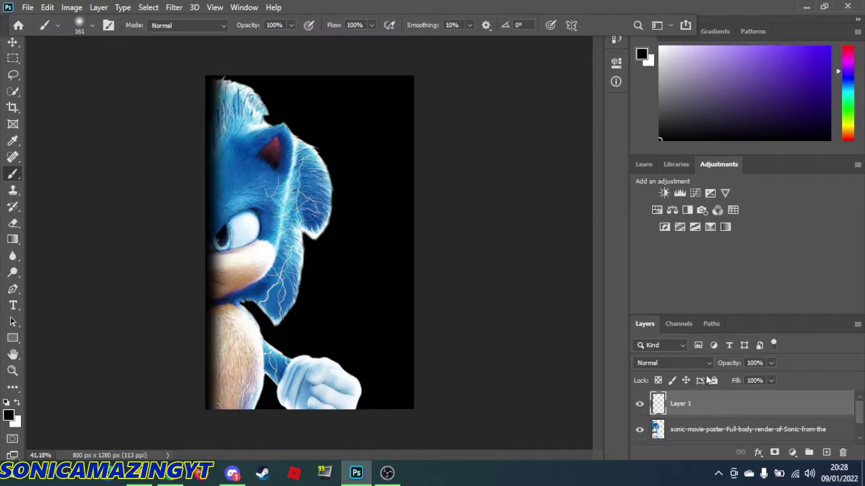
left_click_drag(771, 398, 754, 397)
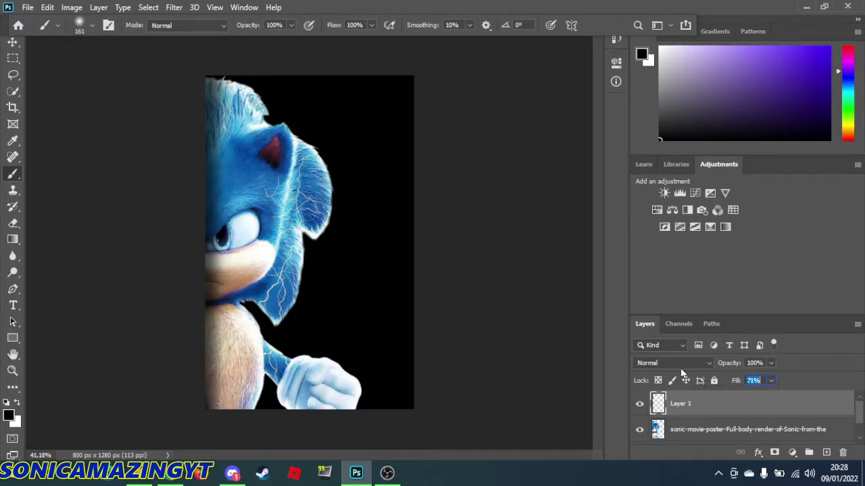
- Place the Knuckles image from File Explorer and try enlarging it to about 590% over the canvas
left_click(139, 473)
left_click_drag(492, 225, 253, 251)
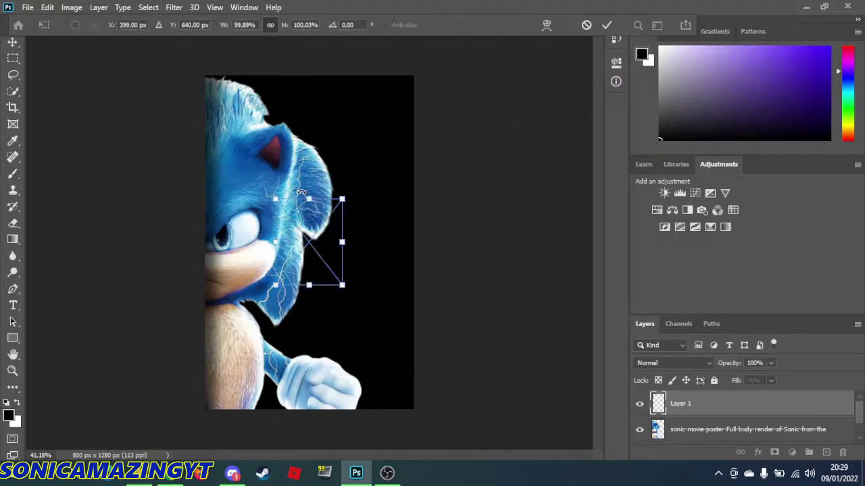
left_click_drag(343, 287, 636, 481)
left_click_drag(402, 327, 268, 149)
left_click_drag(411, 370, 600, 482)
left_click_drag(407, 262, 420, 283)
right_click(381, 227)
left_click(434, 319)
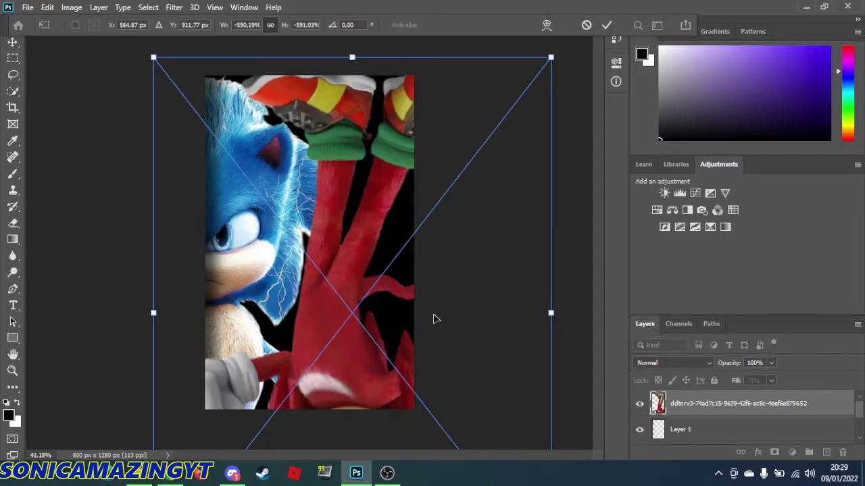
- Try rotating the Knuckles image in 90° steps and flipping it to find a suitable orientation
right_click(340, 277)
left_click(382, 166)
right_click(382, 166)
left_click(412, 273)
right_click(384, 179)
left_click(432, 287)
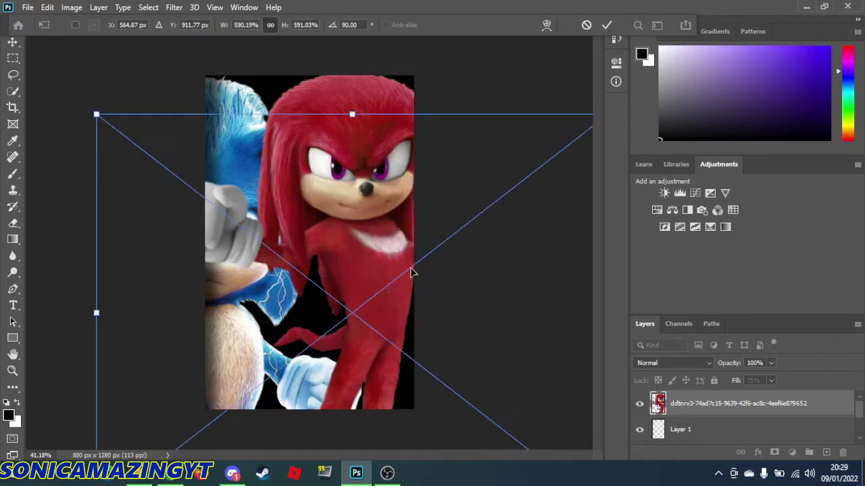
right_click(402, 260)
left_click(438, 154)
right_click(412, 212)
left_click(463, 320)
right_click(367, 266)
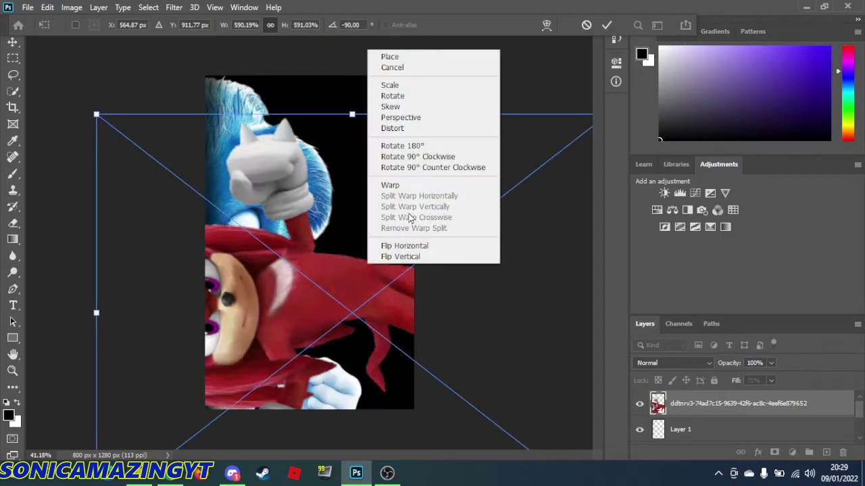
left_click(423, 158)
right_click(394, 225)
left_click(422, 304)
- Commit the Knuckles image at about 678% scale on the canvas's right side, and delete its layer
left_click_drag(453, 429, 439, 352)
left_click_drag(480, 379, 479, 376)
right_click(384, 258)
left_click(429, 238)
left_click_drag(441, 247, 423, 373)
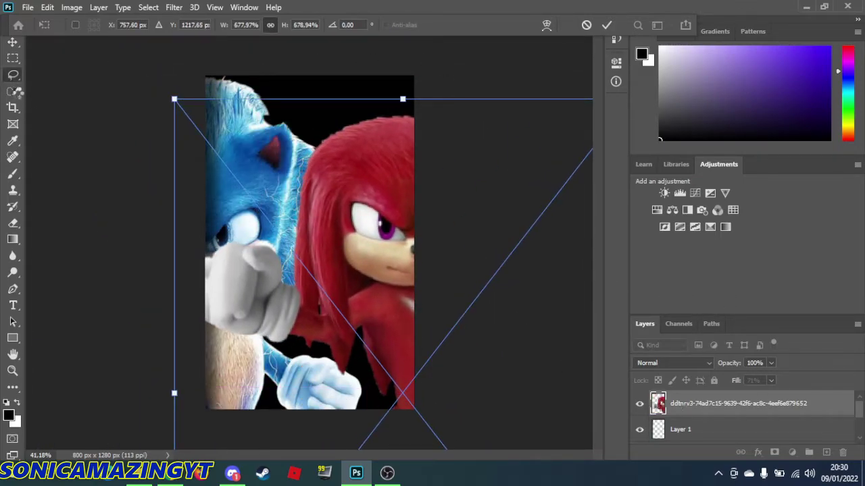
key("Return")
left_click(13, 223)
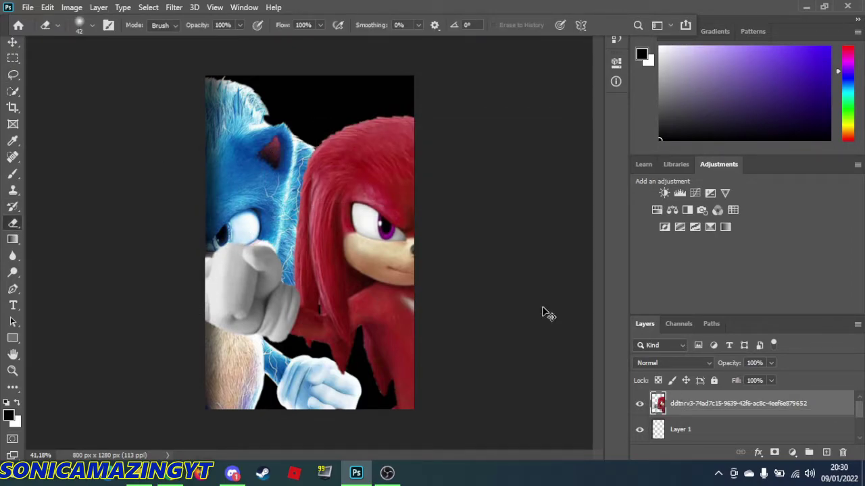
key("Delete")
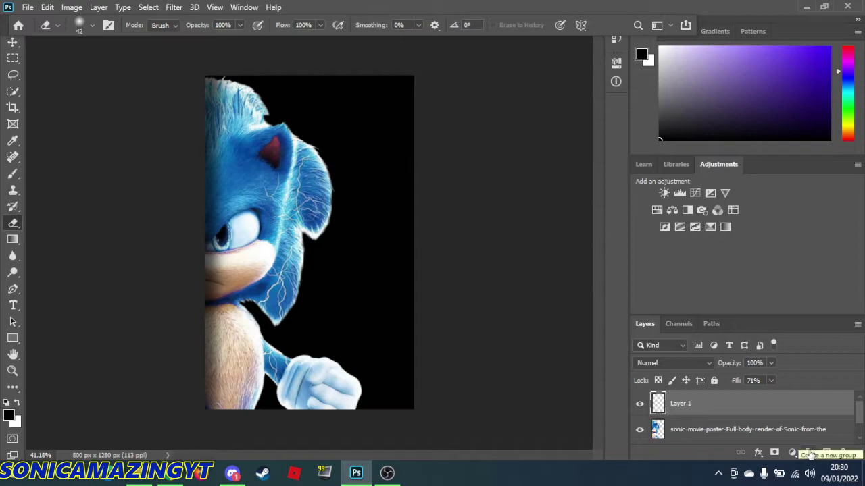
left_click(723, 432)
right_click(712, 417)
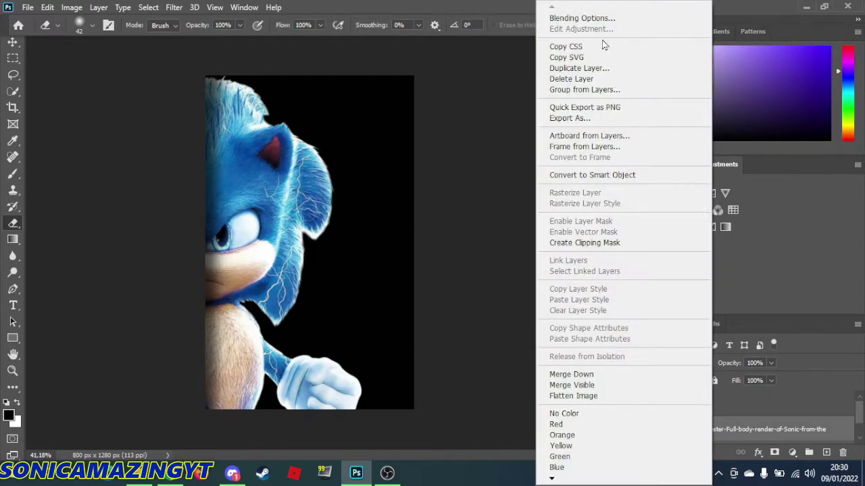
left_click(633, 20)
left_click_drag(607, 376, 689, 400)
mouse_move(529, 400)
left_mouse_down()
mouse_move(548, 399)
mouse_move(529, 399)
left_mouse_up()
left_click_drag(579, 400, 675, 400)
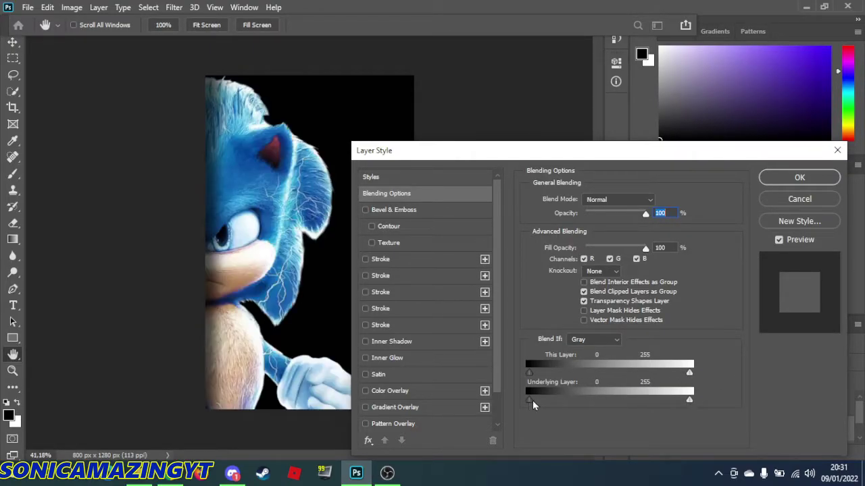
left_click(440, 213)
key("Escape")
- Set the Sonic image layer's blend mode to Hard Light
key("e")
right_click(717, 428)
key("Escape")
left_click(675, 362)
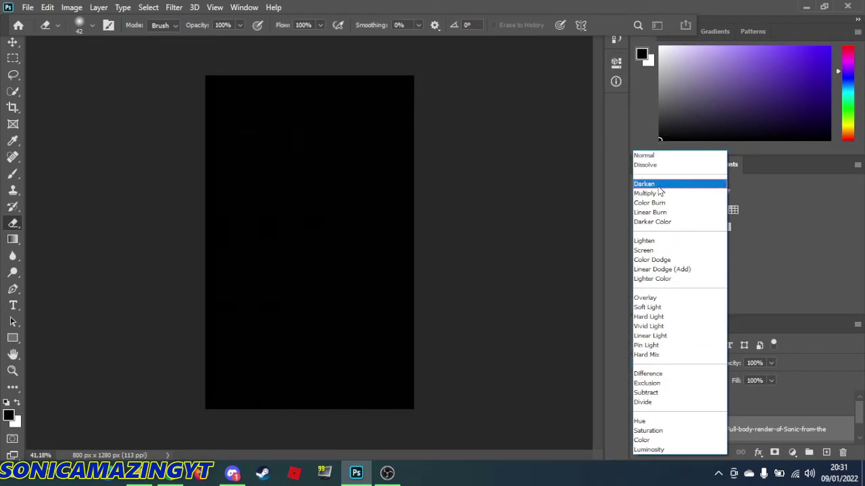
left_click(661, 317)
- Create two layer groups, one above Layer 1 and another lower in the layer stack
left_click(672, 409)
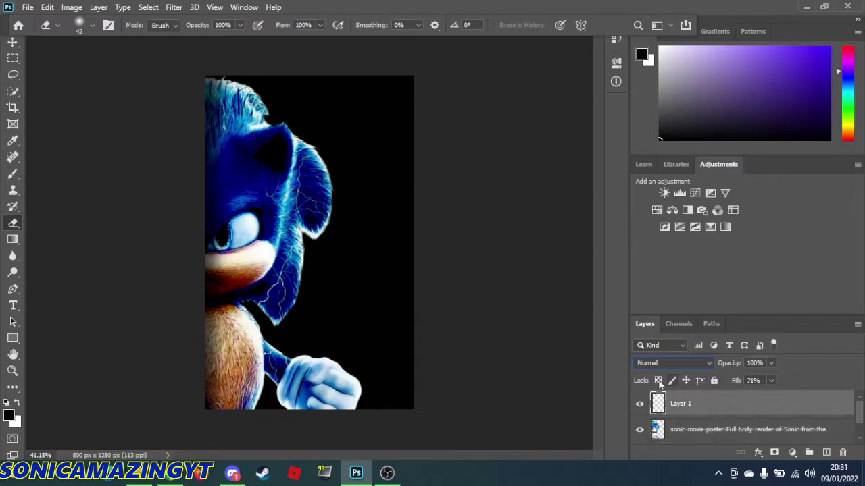
left_click(808, 452)
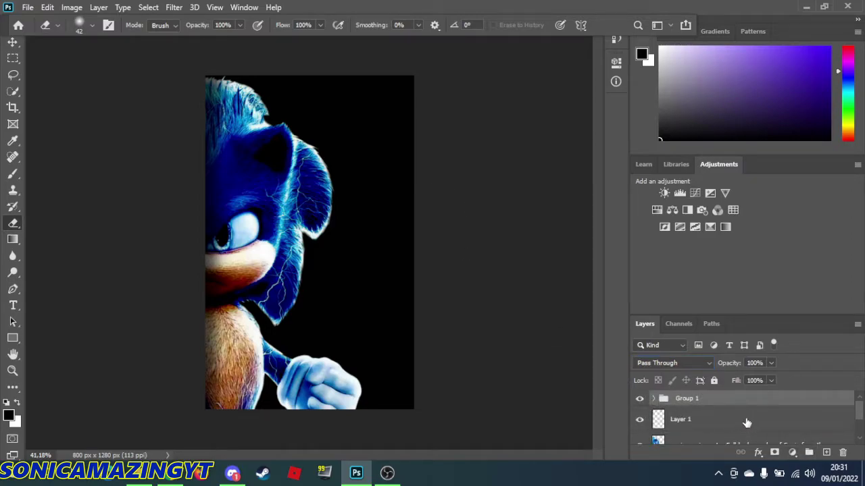
left_click_drag(861, 415, 860, 430)
left_click(808, 453)
left_click_drag(680, 400, 680, 417)
scroll(665, 409, "up", 2)
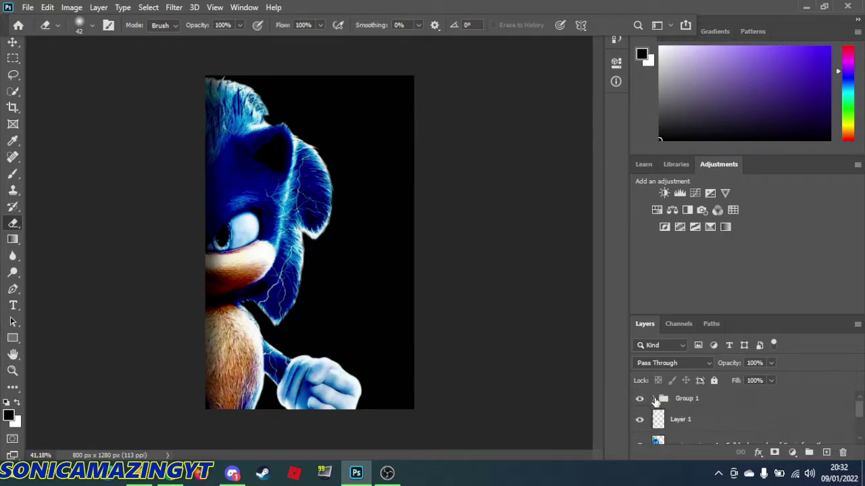
scroll(639, 420, "down", 1)
- Hide the Sonic layer, place the Knuckles image from File Explorer, and flip it horizontally
left_click(639, 430)
left_click(139, 477)
left_click_drag(469, 201, 334, 209)
right_click(312, 241)
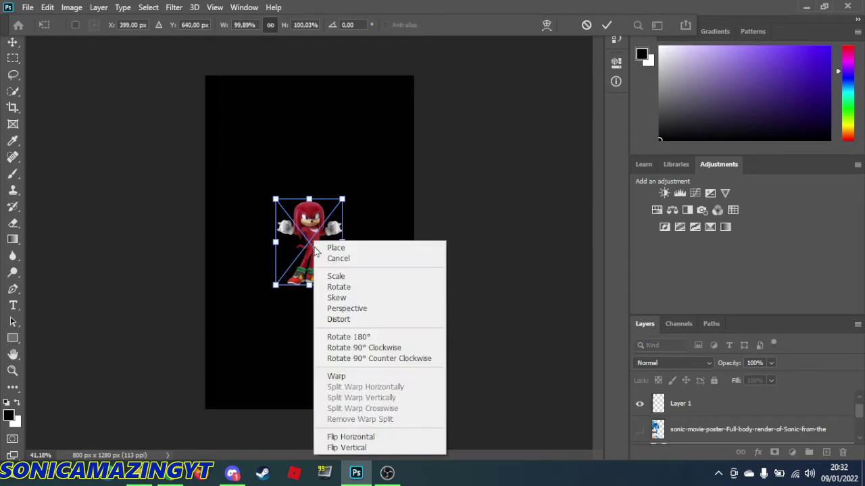
left_click(351, 437)
- Enlarge the Knuckles image to about 568% at the canvas's right edge, commit it, and show the Sonic layer again
left_click_drag(343, 285, 702, 484)
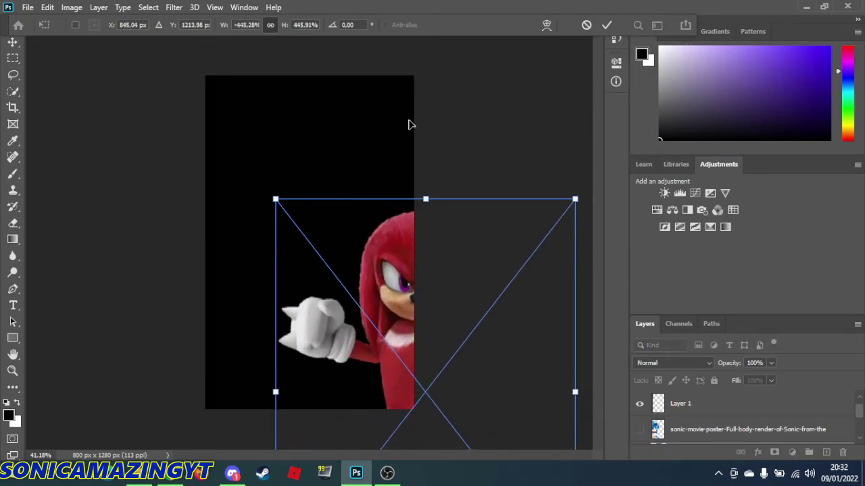
left_click_drag(489, 287, 321, 49)
left_click_drag(408, 344, 491, 450)
left_click_drag(286, 178, 408, 317)
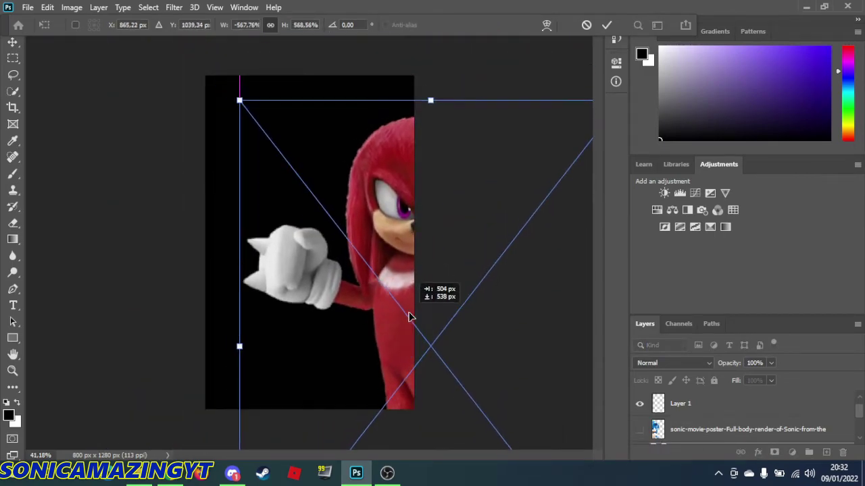
left_click_drag(409, 249, 406, 241)
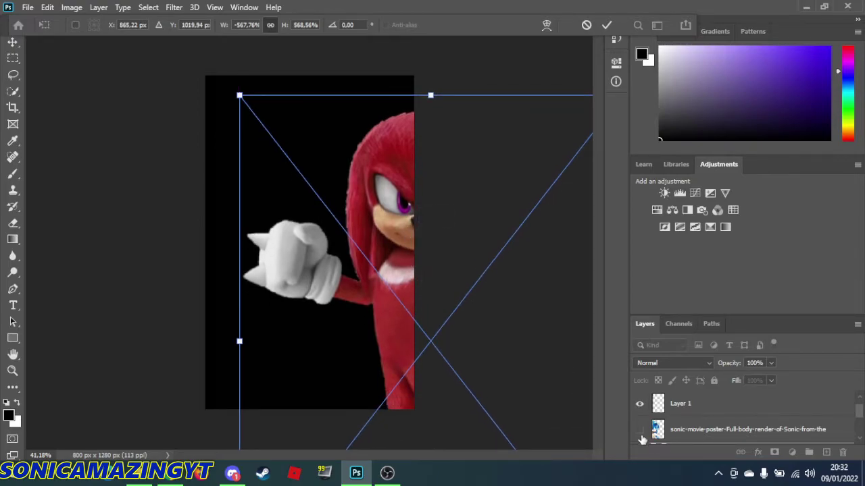
key("e")
left_click(639, 429)
scroll(679, 406, "down", 1)
- Move Knuckles up and to the left so his whole face fits on the canvas behind Sonic
left_click(11, 43)
left_click_drag(360, 168, 284, 142)
left_click_drag(279, 138, 267, 131)
key("ctrl+z")
- Try repositioning the character layers further, including with the whole canvas selected, and undo those moves
left_click_drag(402, 141, 295, 51)
key("m")
key("ctrl+a")
left_click(12, 42)
left_click_drag(324, 304, 380, 329)
left_click_drag(255, 233, 347, 306)
key("ctrl+z")
key("ctrl+z")
key("ctrl+z")
key("ctrl+z")
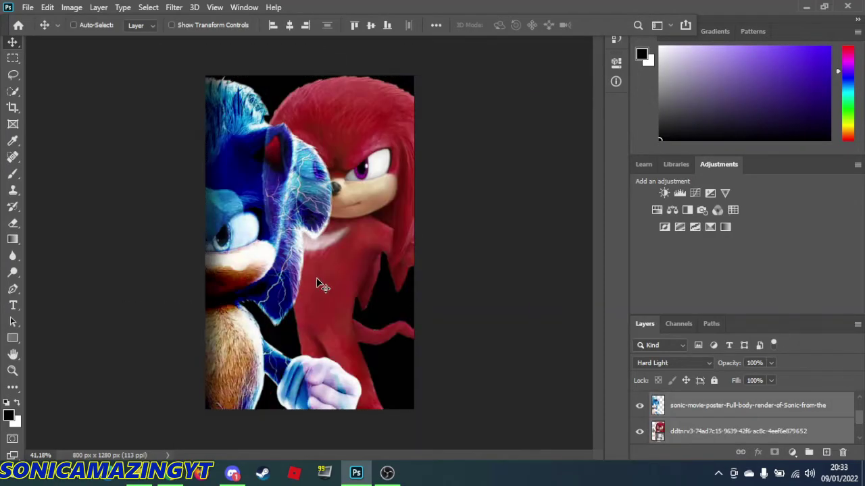
- Replace the Knuckles image with a fresh copy from File Explorer, enlarged to about 667% at the canvas's right edge
left_click(13, 107)
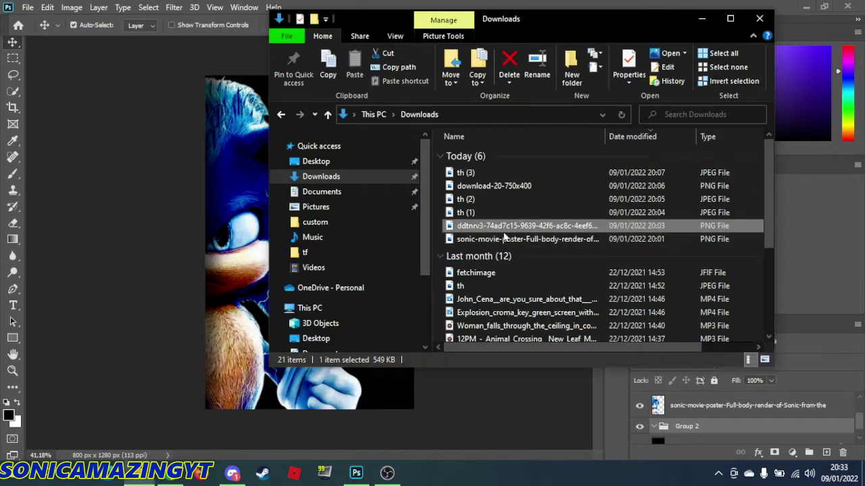
left_click_drag(504, 233, 337, 233)
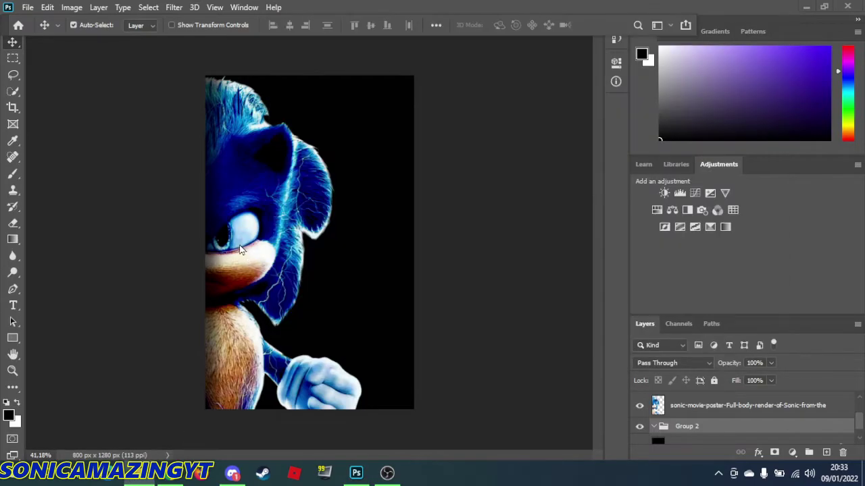
left_click_drag(342, 284, 602, 482)
left_click_drag(472, 378, 283, 155)
left_click_drag(338, 304, 439, 388)
left_click_drag(267, 171, 210, 70)
left_click_drag(223, 123, 207, 106)
left_click_drag(340, 287, 508, 466)
left_click_drag(399, 264, 427, 378)
- Flip Knuckles horizontally, set his layer's blend mode to Hard Light, and commit the transform
right_click(404, 315)
left_click(459, 294)
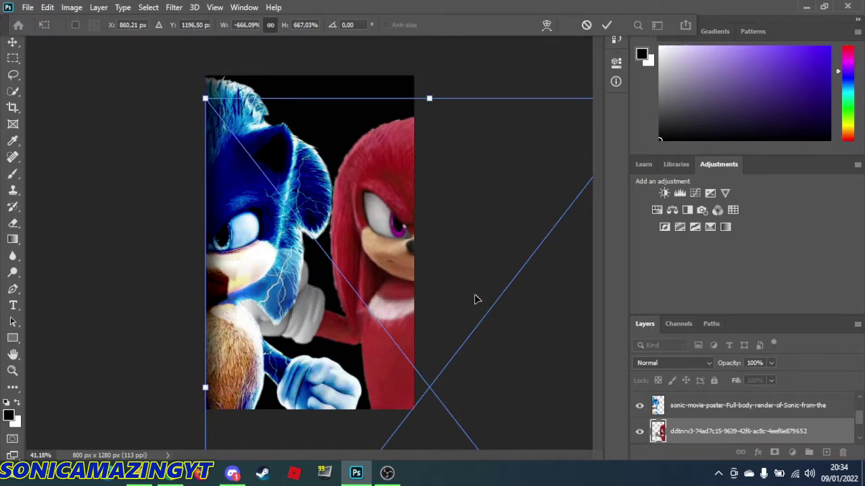
left_click(677, 363)
left_click(652, 279)
left_click(681, 364)
left_click(668, 317)
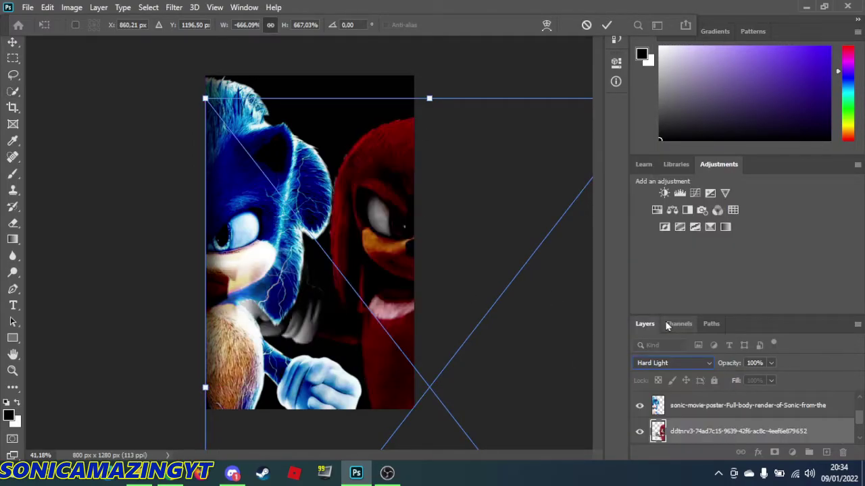
left_click(11, 228)
left_click(208, 295)
key("Return")
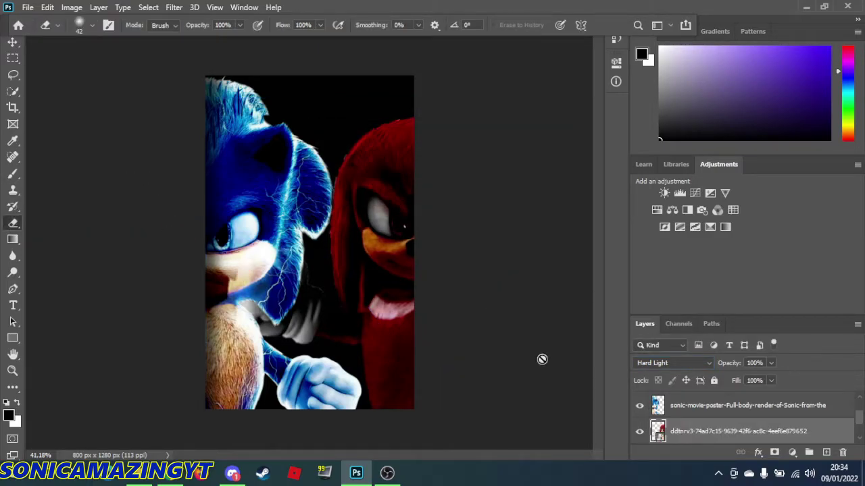
- Rasterize the Knuckles layer and erase his glove and arm with a soft 127 px eraser, hiding Sonic meanwhile
left_click(639, 406)
left_click(255, 253)
key("Return")
left_click_drag(255, 253, 223, 285)
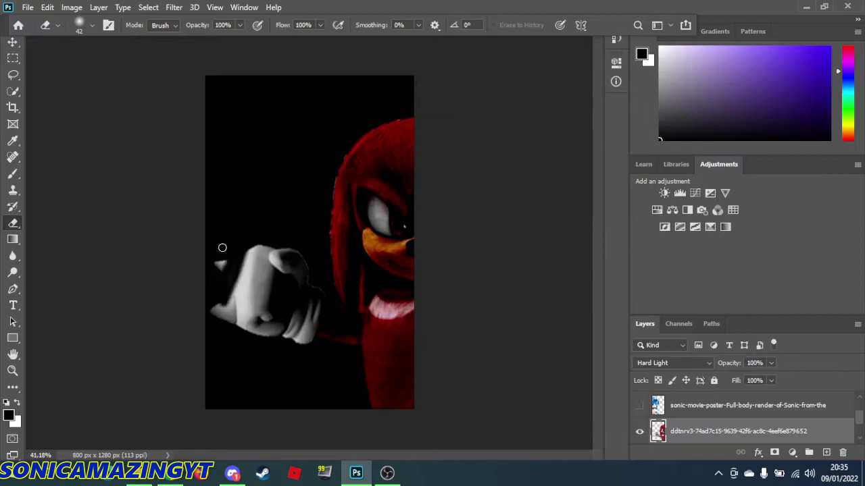
right_click(242, 209)
left_click_drag(319, 243, 328, 243)
left_click(331, 152)
mouse_move(253, 244)
left_mouse_down()
mouse_move(241, 292)
mouse_move(308, 270)
mouse_move(268, 297)
left_mouse_up()
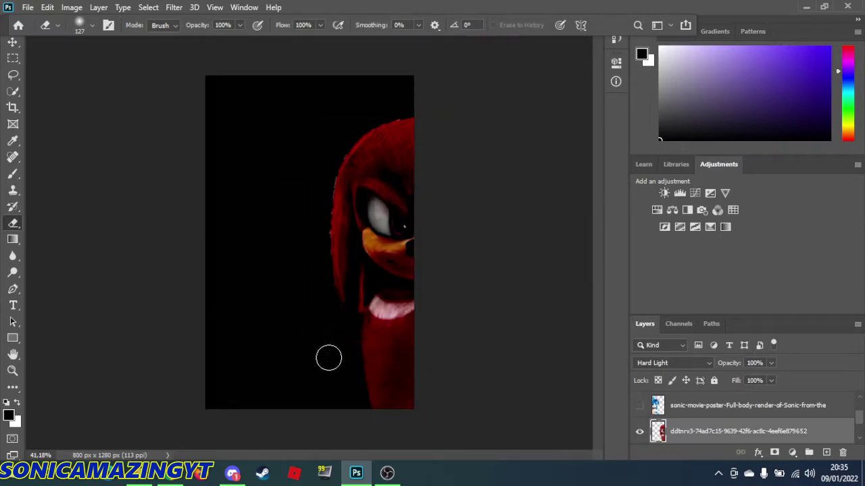
left_click(639, 406)
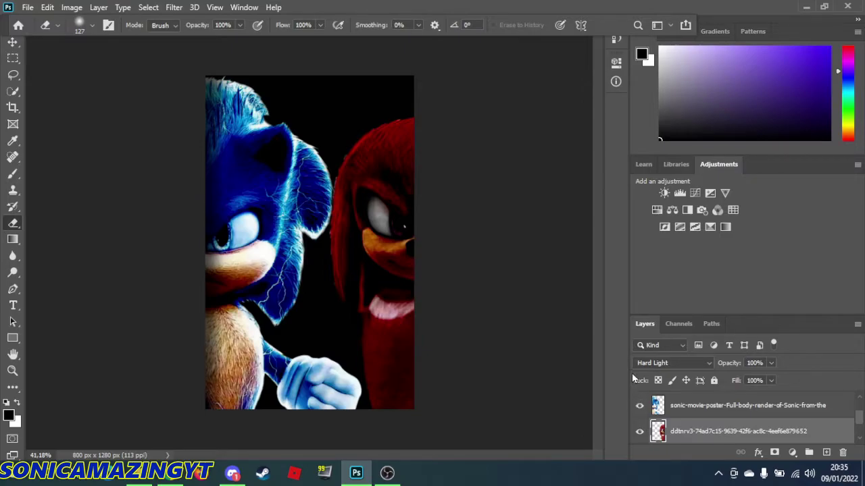
- Set the Sonic layer's blend mode to Hard Light and add a new group with an empty layer above Knuckles
left_click(674, 363)
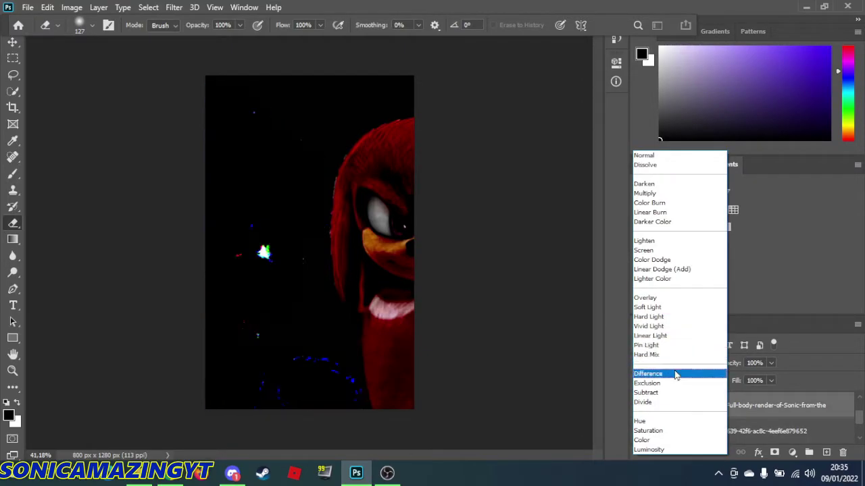
left_click(664, 316)
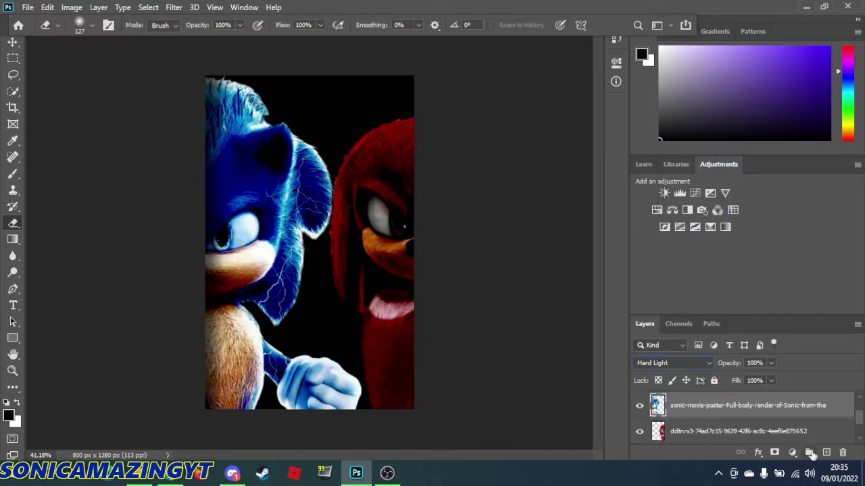
left_click(810, 453)
left_click(826, 451)
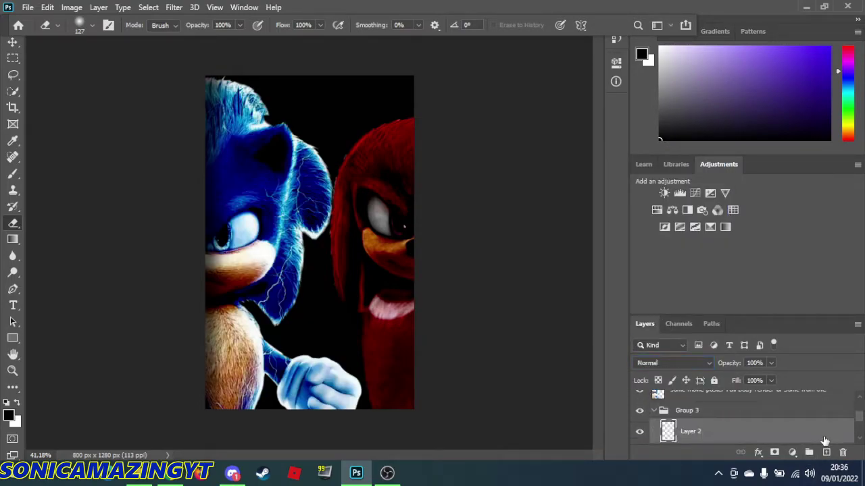
- Brush soft black shading over the outer edges of Knuckles and Sonic, undoing stray strokes and setting the brush size to 67 px
key("b")
mouse_move(405, 117)
left_mouse_down()
mouse_move(331, 189)
mouse_move(325, 291)
left_mouse_up()
scroll(726, 412, "up", 1)
scroll(726, 412, "up", 1)
left_click(724, 408)
mouse_move(227, 83)
left_mouse_down()
mouse_move(317, 176)
mouse_move(343, 408)
left_mouse_up()
key("ctrl+z")
key("ctrl+z")
right_click(309, 282)
left_click_drag(426, 287, 400, 287)
left_click(397, 243)
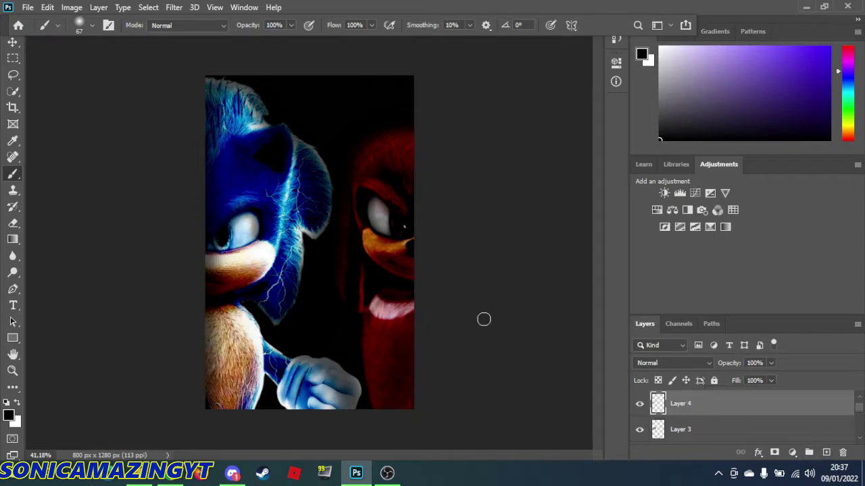
- Paint bright blue over Sonic's iris on Layer 4 with the soft brush
left_click(12, 371)
left_click_drag(328, 233, 382, 263)
left_click_drag(328, 458, 278, 459)
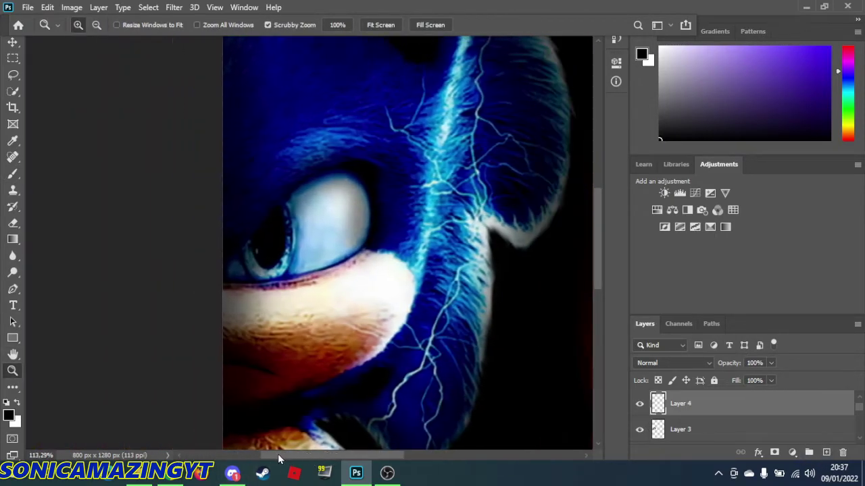
left_click(12, 173)
right_click(336, 223)
left_click(829, 47)
left_click_drag(273, 206, 249, 247)
key("ctrl+z")
left_click_drag(839, 75, 840, 83)
mouse_move(233, 218)
left_mouse_down()
mouse_move(246, 232)
mouse_move(308, 200)
left_mouse_up()
- Erase the excess blue around Sonic's pupil and set Layer 4's blend mode to Overlay
key("e")
left_click_drag(247, 194, 253, 229)
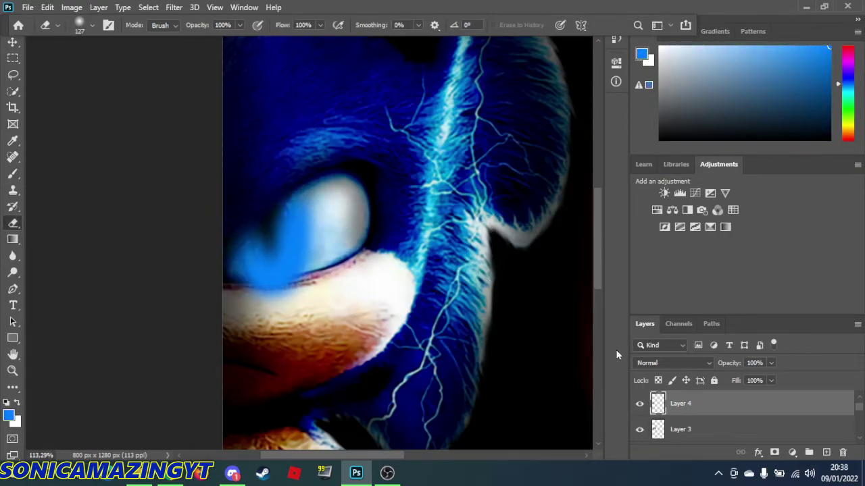
left_click(686, 365)
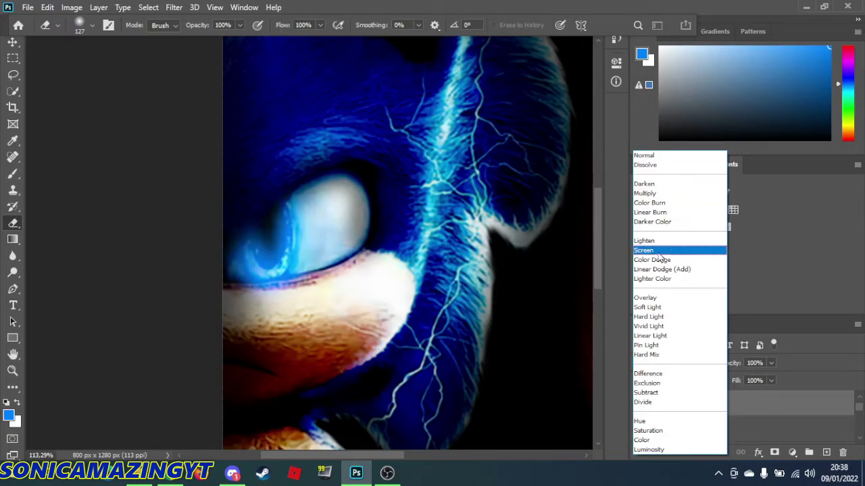
key("z")
left_click_drag(421, 361, 387, 334)
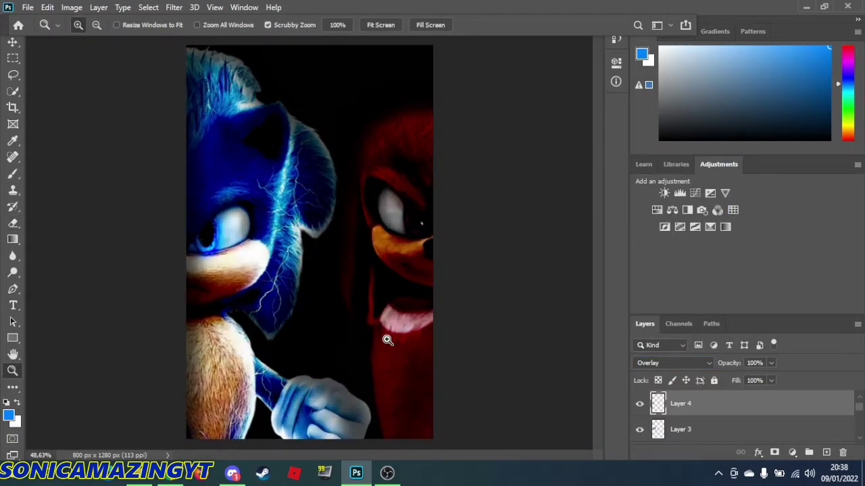
- Reduce the Sonic layer's fill to 47%
scroll(745, 413, "down", 3)
left_click(709, 432)
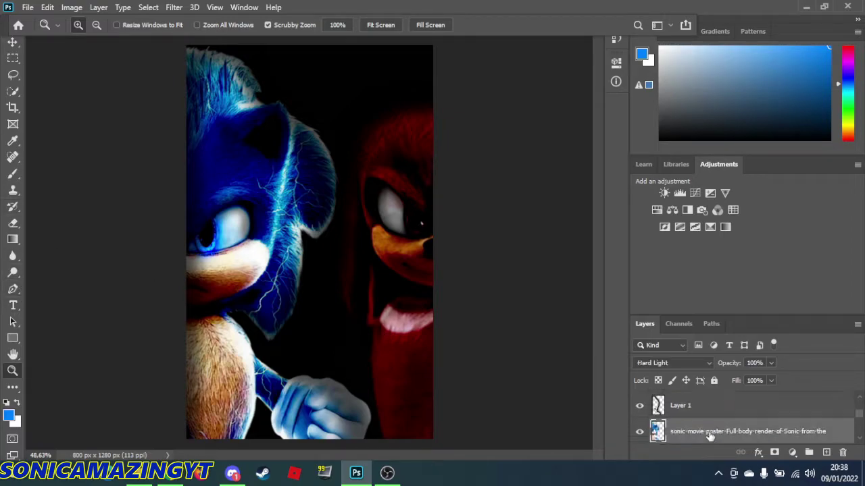
left_click_drag(770, 393, 741, 398)
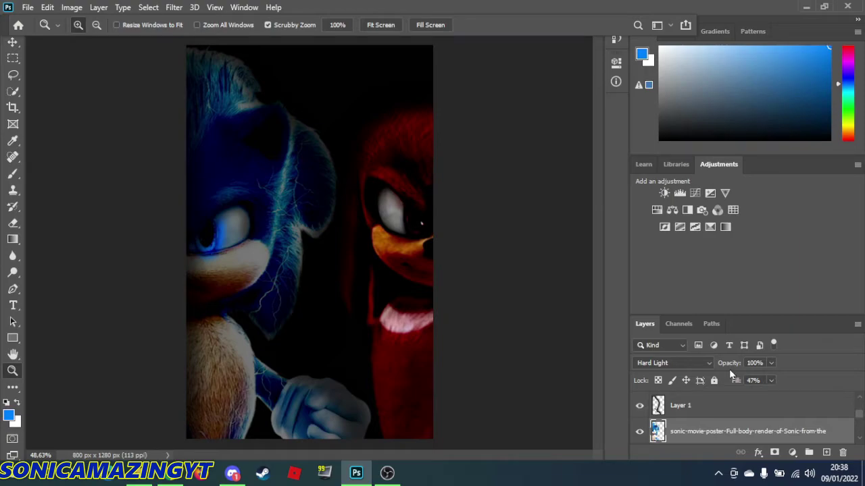
- Brush a blue glow over Sonic's quills and lightning streaks on Layer 4
left_click(12, 175)
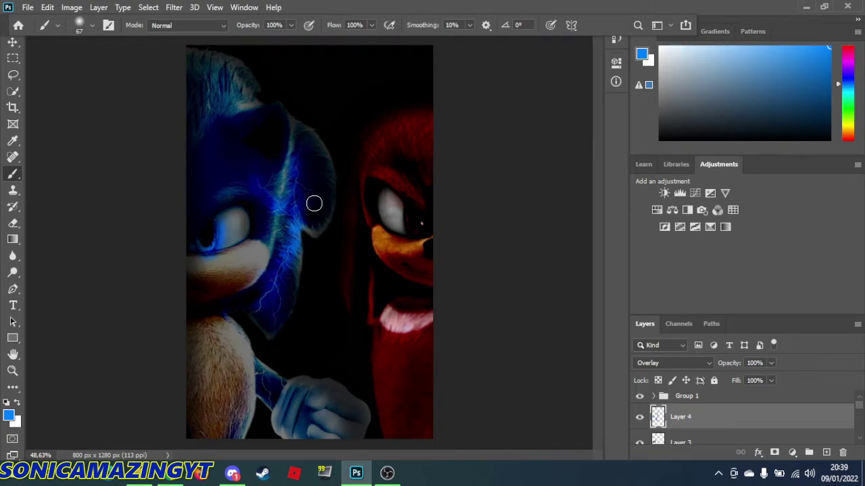
left_click(12, 371)
left_click_drag(228, 276, 222, 265)
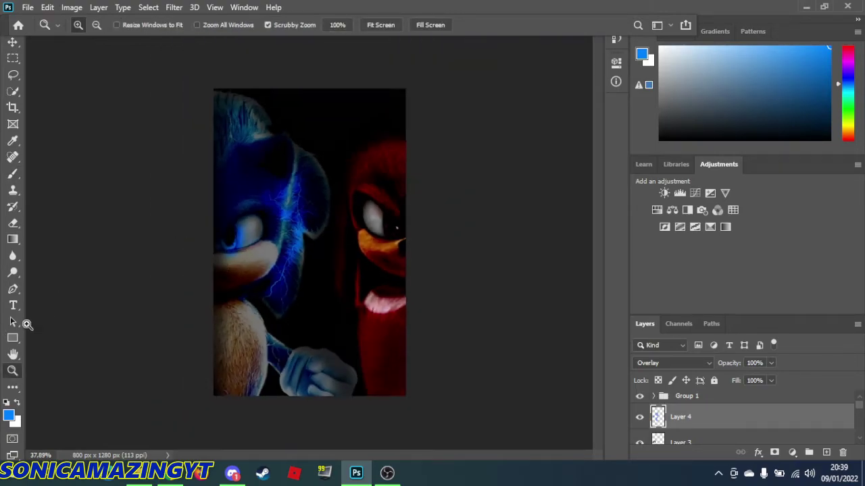
left_click(12, 175)
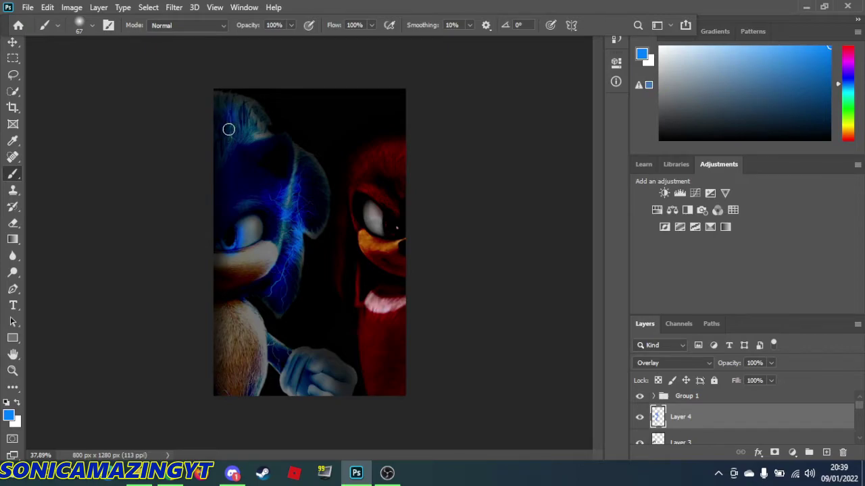
- Brush more blue glow onto Sonic's arm on Layer 4, hiding Layer 3 and Layer 1 only while painting
scroll(672, 411, "down", 1)
left_click(640, 430)
scroll(641, 436, "down", 1)
left_click(641, 441)
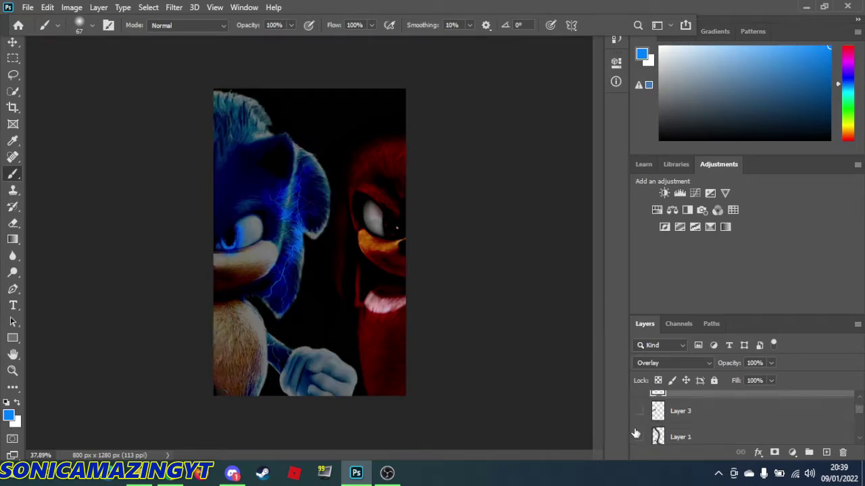
scroll(709, 418, "up", 2)
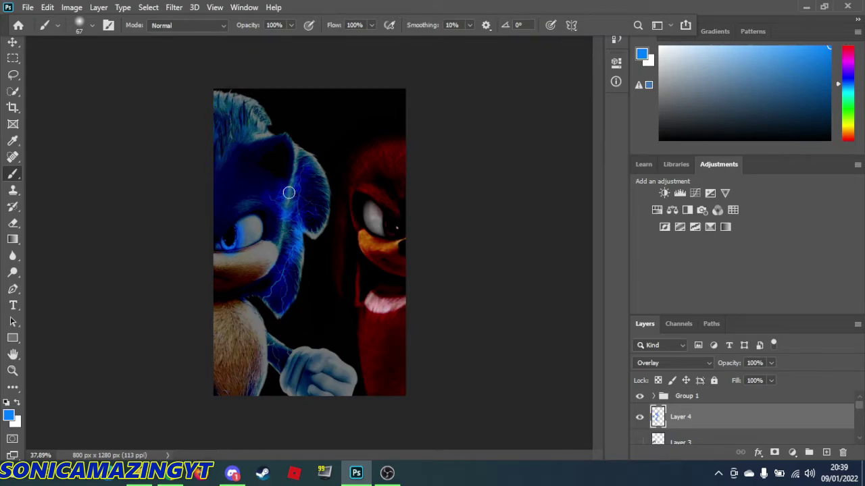
key("ctrl+z")
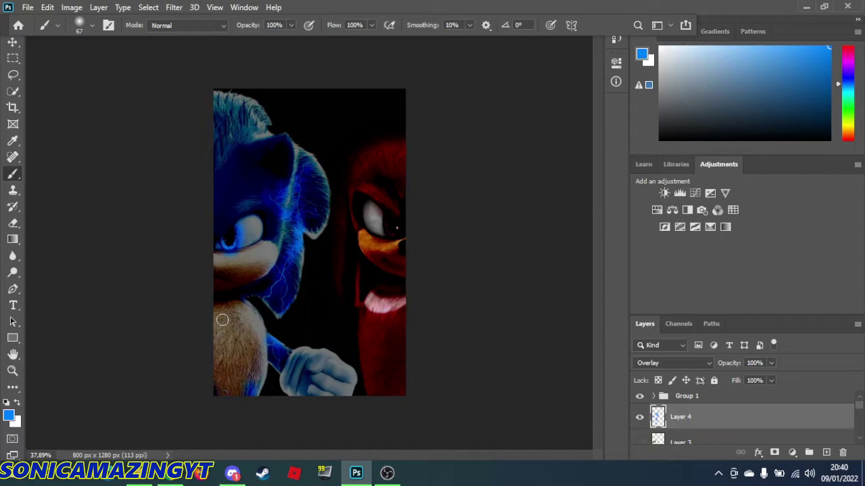
scroll(638, 388, "down", 2)
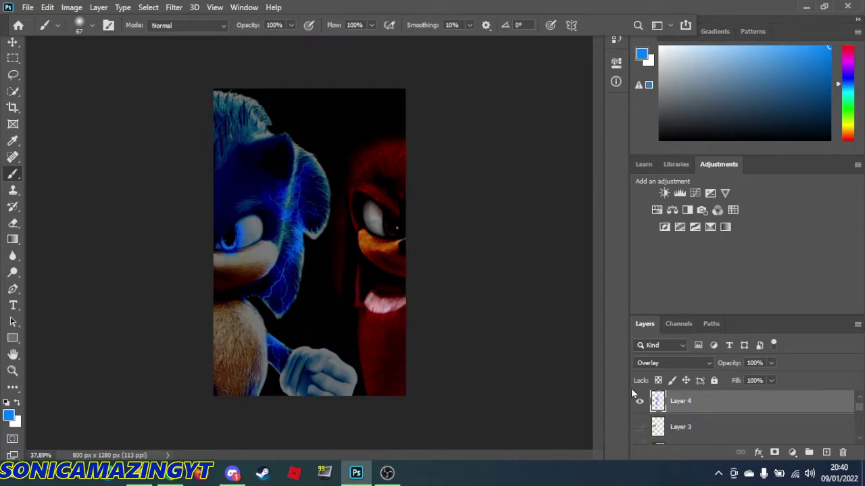
left_click(640, 412)
left_click(639, 437)
scroll(683, 415, "up", 3)
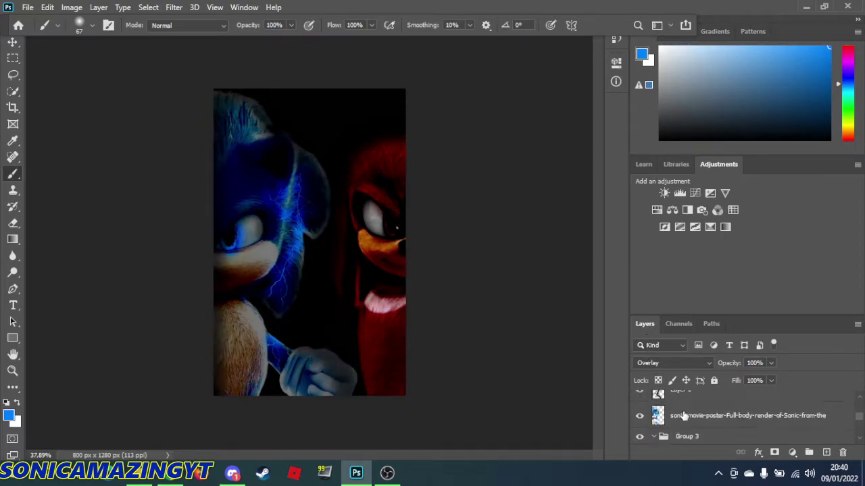
- Add a new empty layer above Layer 2 in the Knuckles shading group
left_click(664, 400)
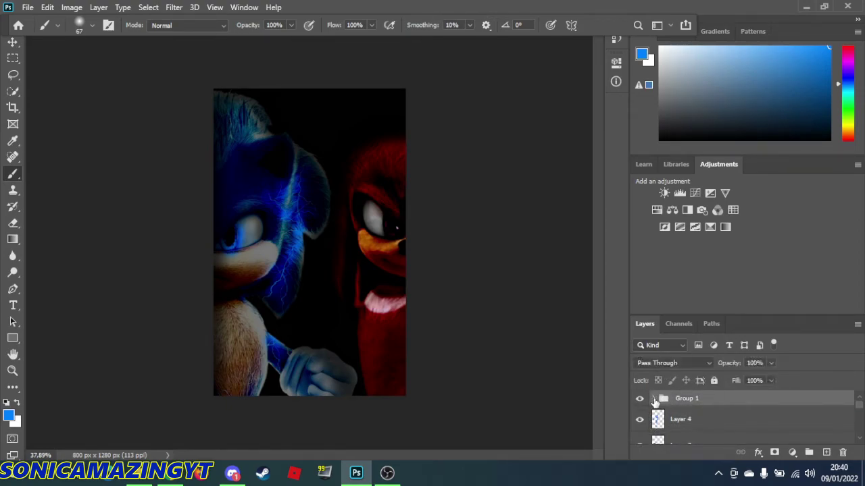
left_click(654, 400)
scroll(682, 412, "down", 3)
left_click(692, 403)
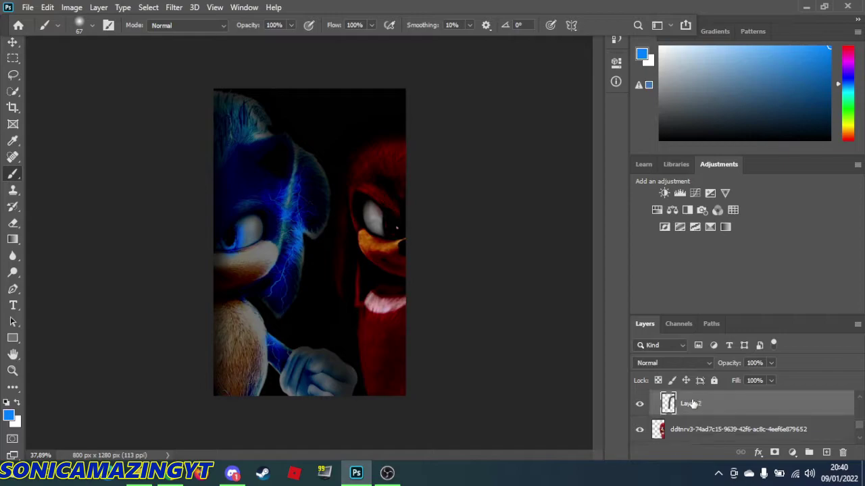
left_click(827, 453)
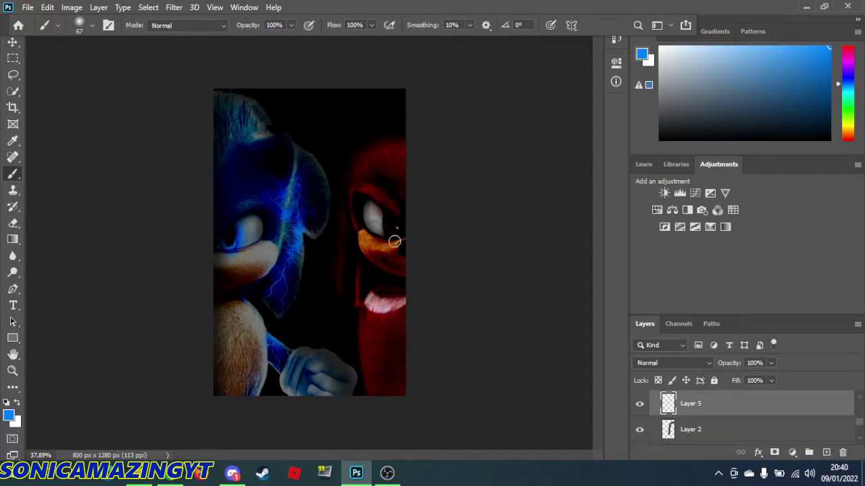
- Paint bright red over Knuckles' iris on the new layer, undoing the unsatisfactory strokes
key("z")
left_click_drag(302, 264, 386, 327)
left_click_drag(322, 457, 351, 457)
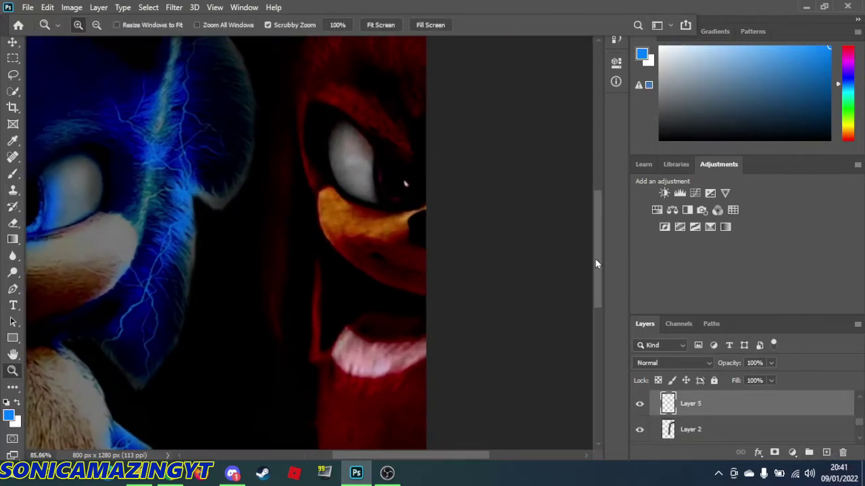
left_click_drag(598, 264, 597, 246)
left_click(13, 175)
left_click(848, 49)
mouse_move(379, 227)
left_mouse_down()
mouse_move(416, 255)
mouse_move(371, 258)
left_mouse_up()
key("ctrl+z")
left_click_drag(841, 51, 842, 62)
left_click_drag(367, 213, 413, 305)
key("ctrl+z")
left_click(395, 236, "alt")
mouse_move(385, 226)
left_mouse_down()
mouse_move(400, 266)
mouse_move(441, 312)
left_mouse_up()
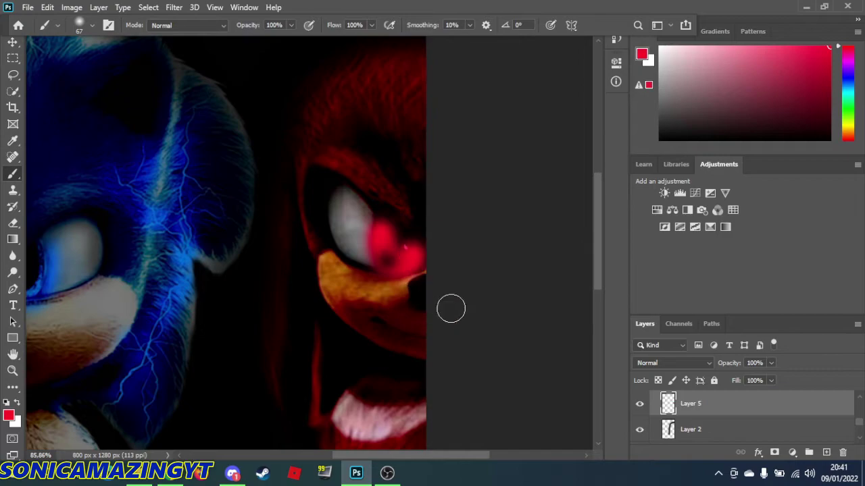
- Erase the black shading covering Knuckles' red iris from Layer 1
left_click(745, 432)
left_click(12, 223)
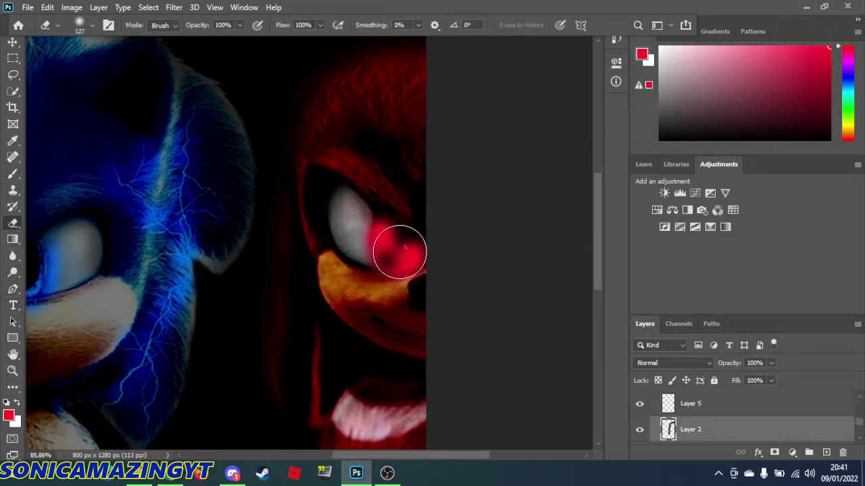
scroll(723, 410, "up", 2)
left_click(724, 428)
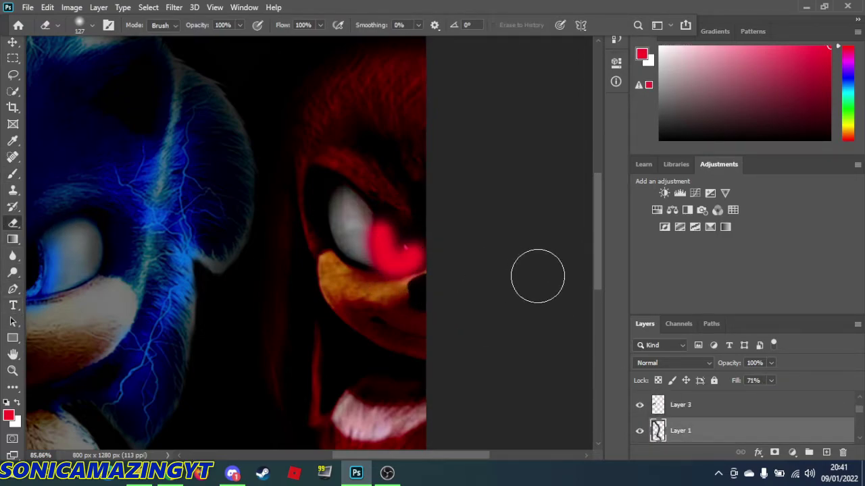
- Select the red iris layer and filter the layer list by the Overlay effect
scroll(728, 406, "up", 3)
left_click(727, 412)
left_click(659, 345)
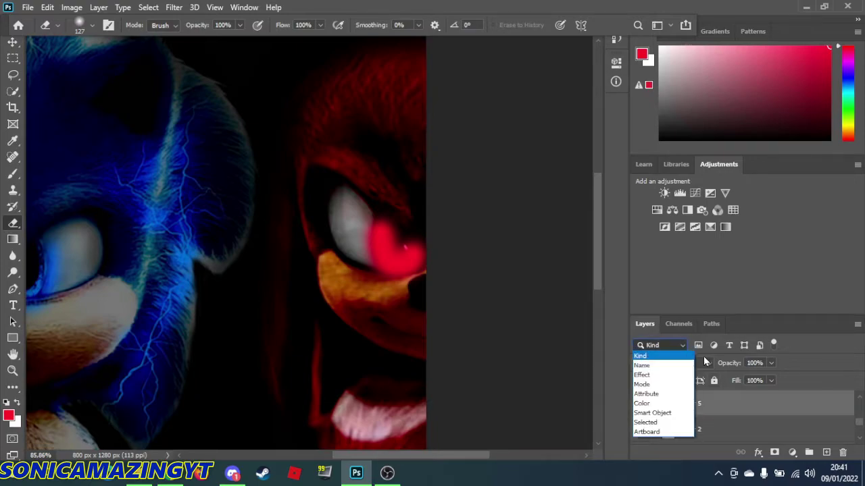
left_click(649, 373)
left_click(730, 345)
left_click(699, 366)
left_click(730, 345)
left_click(702, 403)
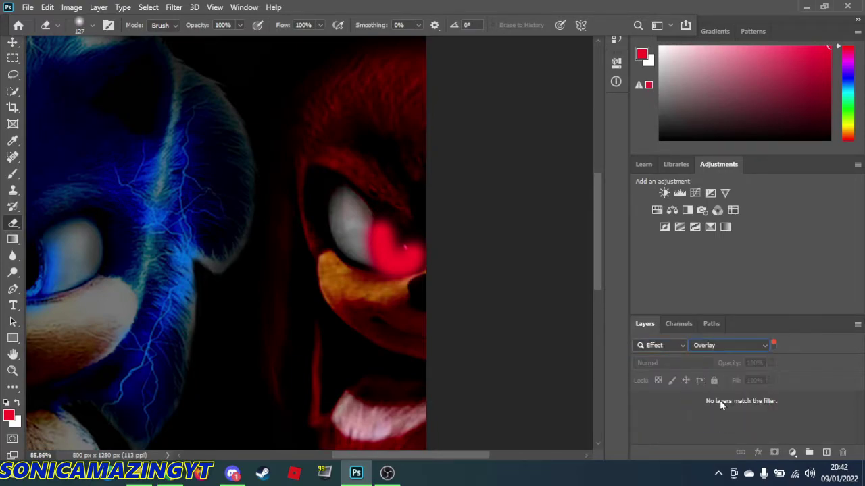
- Return the layer filter from Effect to Kind and locate the red iris layer, Layer 5
left_click(677, 347)
left_click(670, 357)
scroll(706, 406, "down", 2)
right_click(708, 396)
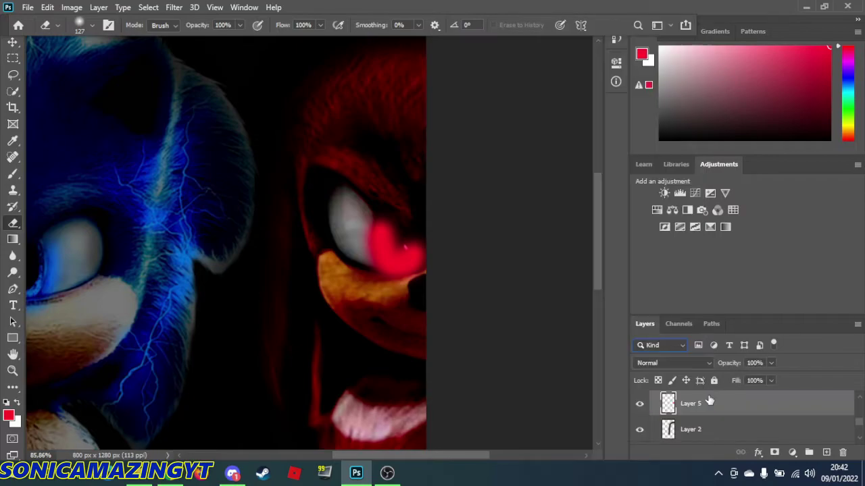
- Set the red iris layer's blend mode to Screen and its opacity to 84%
left_click(704, 357)
left_click(697, 361)
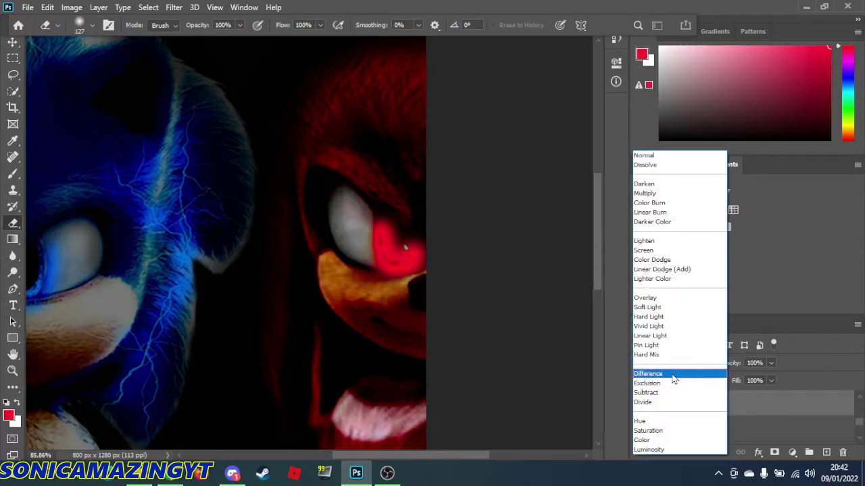
left_click(672, 251)
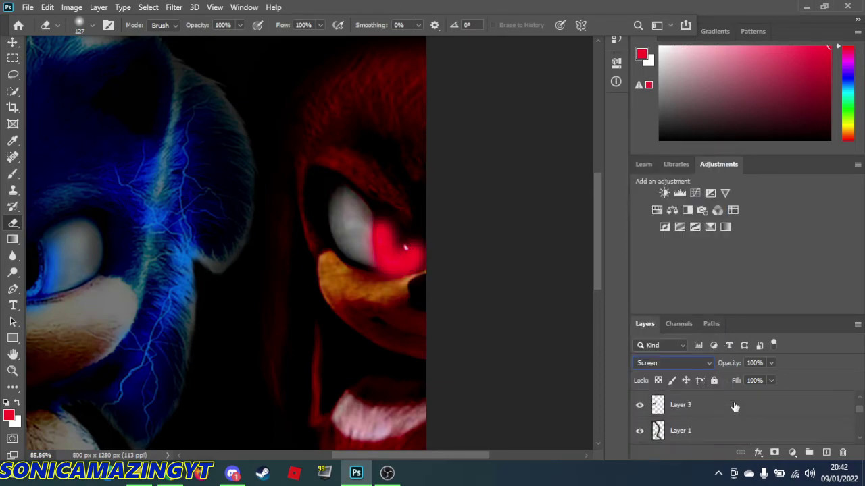
left_click(707, 367)
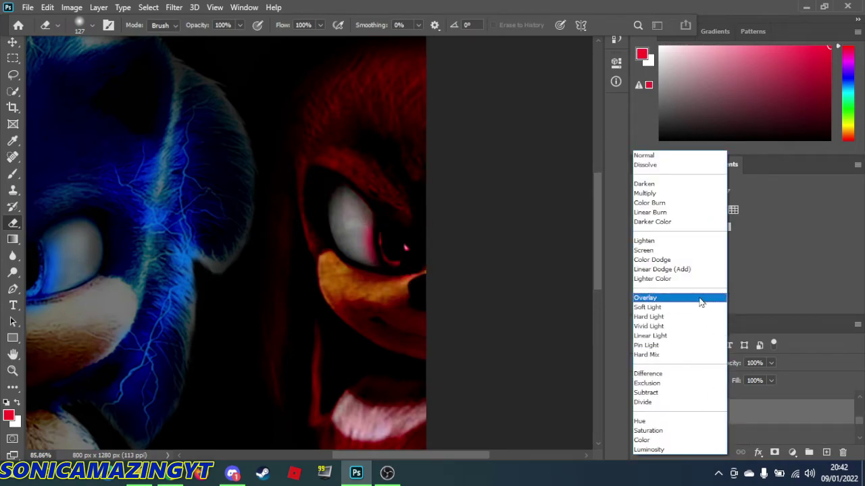
left_click(702, 250)
left_click_drag(757, 397, 775, 382)
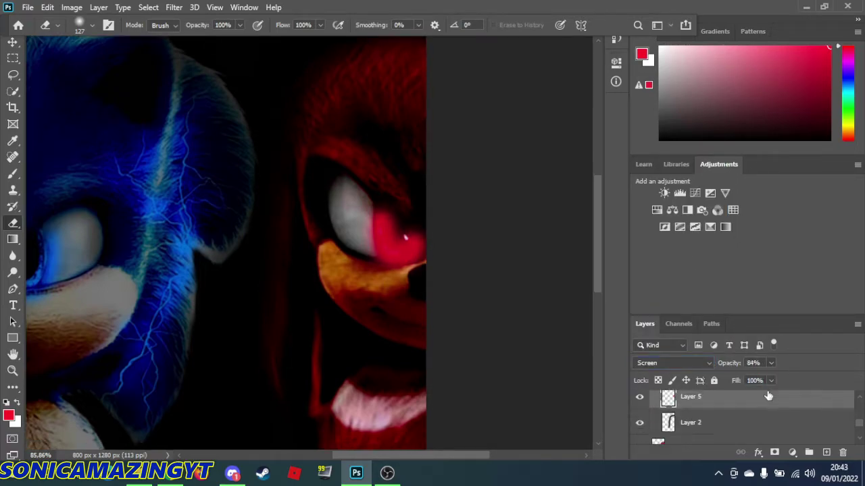
- Add a new layer next to the red iris layer and brush soft black shading down the canvas edge beside Knuckles, redoing the first stroke
scroll(794, 433, "up", 1)
scroll(777, 419, "down", 2)
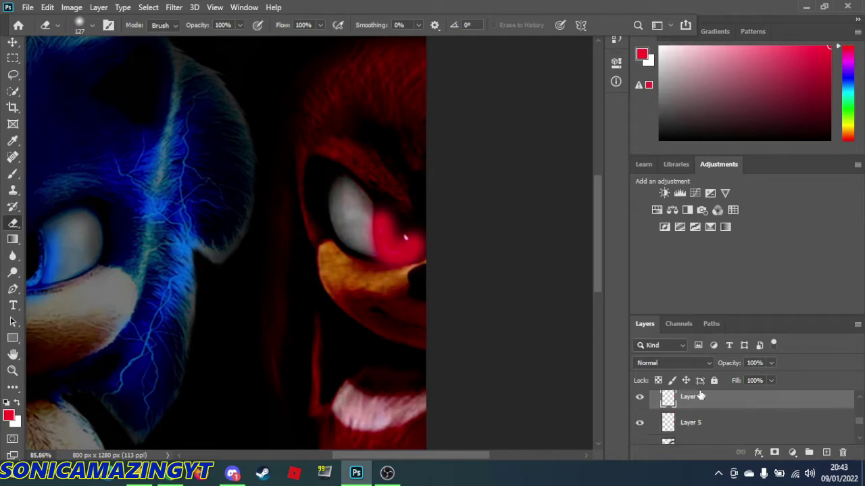
key("z")
scroll(442, 326, "down", 3)
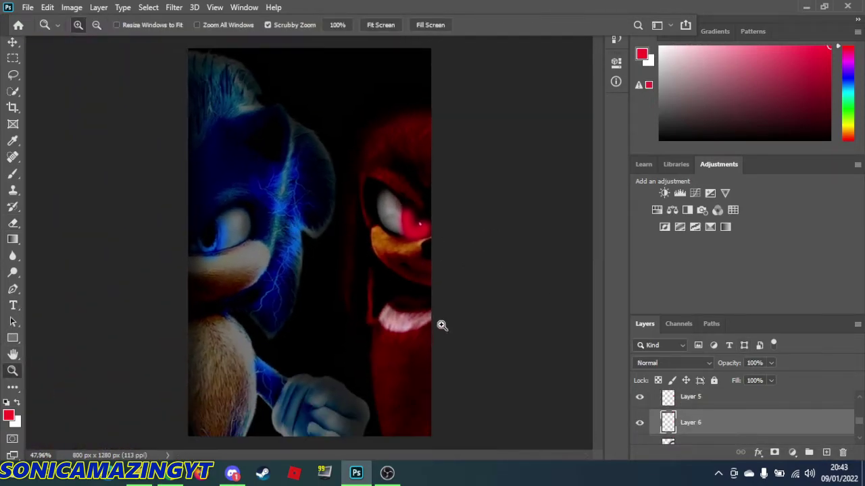
left_click(15, 173)
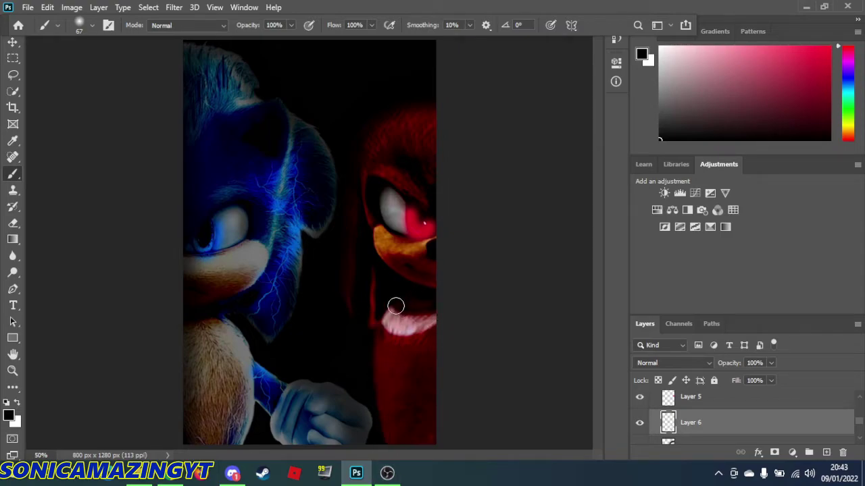
left_click_drag(438, 191, 441, 446)
key("ctrl+z")
left_click_drag(434, 70, 432, 440)
- Move Layer 6 to the top of Group 3 and lower its fill to 45%
scroll(720, 404, "down", 2)
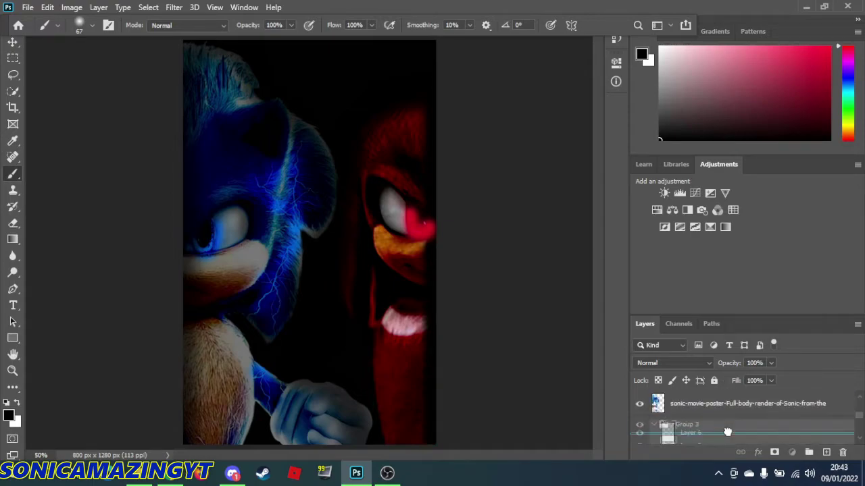
left_click_drag(770, 398, 727, 398)
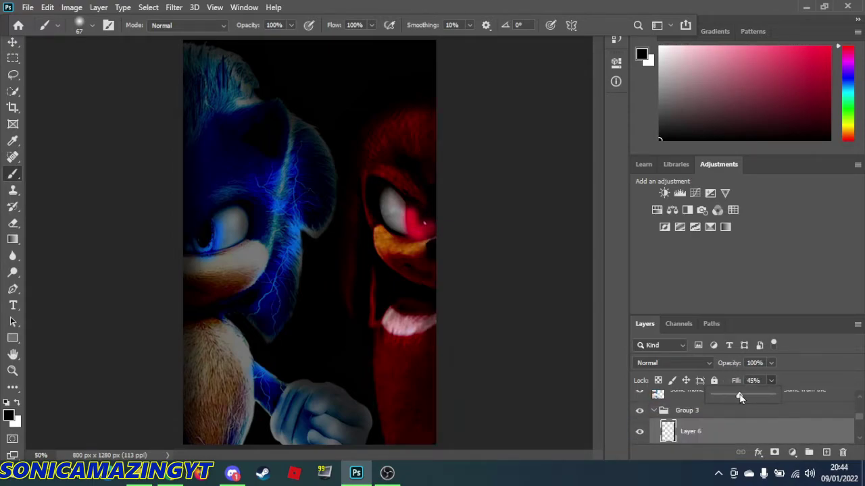
- Brush soft black shading over Knuckles' body and face on Layer 6, undoing the unsatisfactory strokes
left_click_drag(383, 314, 393, 407)
key("ctrl+z")
left_click_drag(392, 313, 387, 405)
mouse_move(398, 187)
left_mouse_down()
mouse_move(383, 219)
mouse_move(396, 192)
left_mouse_up()
key("ctrl+z")
key("ctrl+z")
left_click_drag(383, 225, 404, 201)
- Try other blend modes on the red iris layer, then set it to Normal with 100% opacity and 35% fill
scroll(700, 423, "down", 1)
left_click(700, 429)
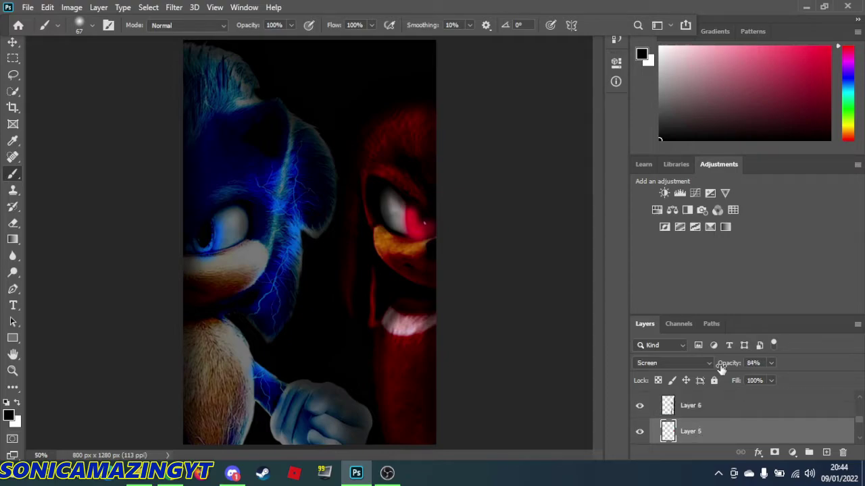
left_click(691, 363)
left_click(687, 298)
left_click(706, 362)
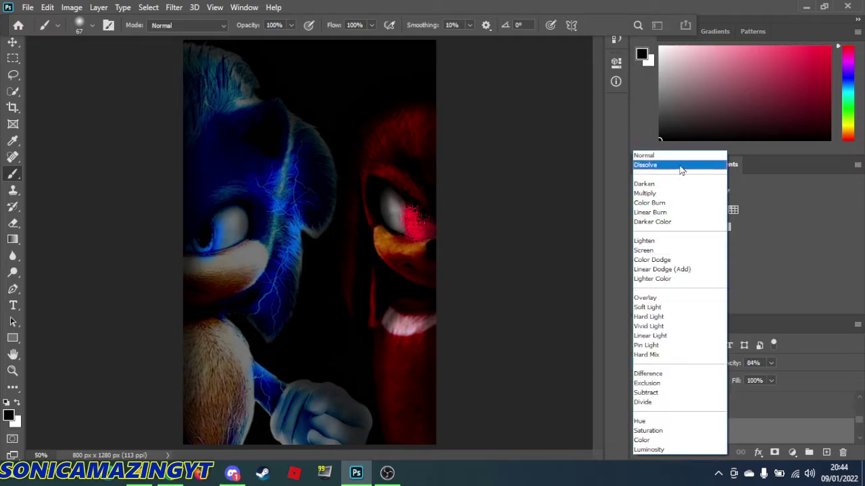
left_click(668, 156)
left_click_drag(769, 366, 734, 396)
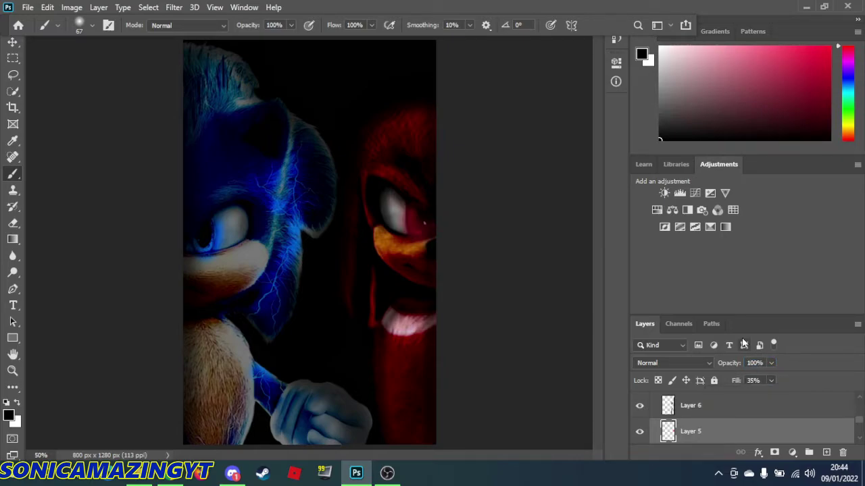
- Collapse Group 3 and move the Knuckles image layer into it
left_click(12, 371)
left_click_drag(404, 345, 369, 345)
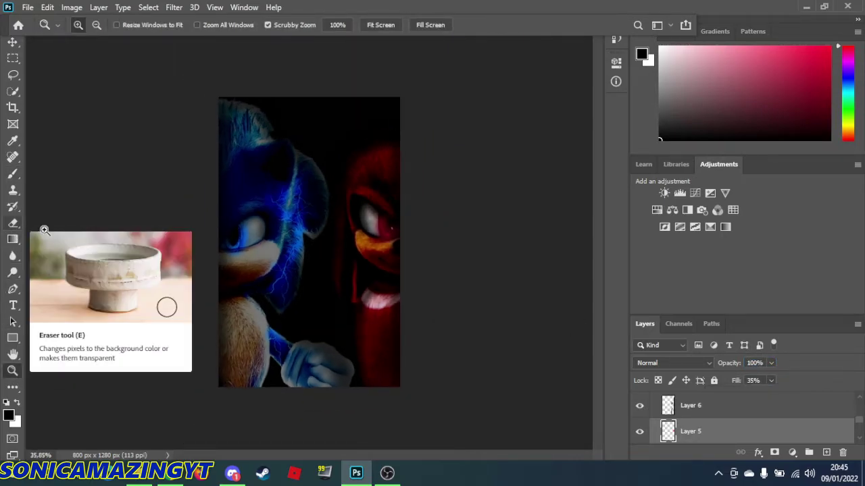
left_click(12, 173)
scroll(716, 426, "down", 1)
scroll(715, 423, "up", 3)
left_click(654, 417)
scroll(694, 430, "down", 1)
left_click_drag(697, 428, 708, 403)
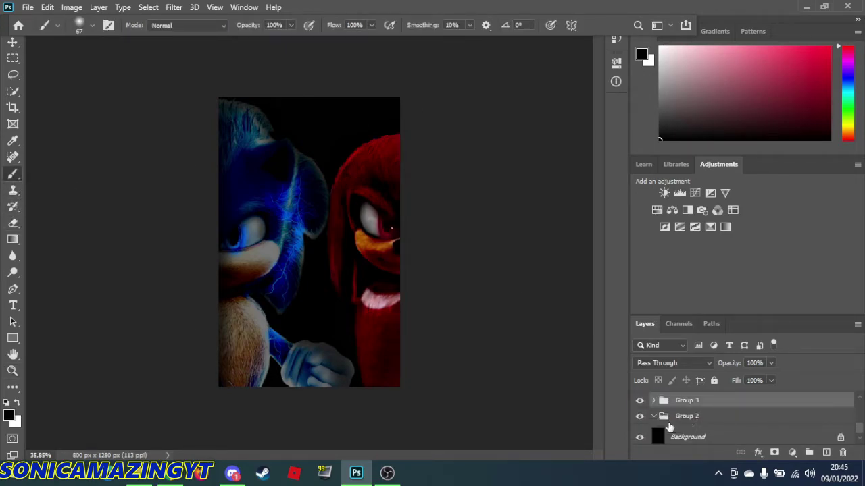
- Collapse the empty Group 2 and delete it
left_click(655, 417)
left_click(726, 417)
left_click(841, 454)
- Move Sonic's shading layers and the Sonic image layer into Group 1
scroll(753, 424, "up", 5)
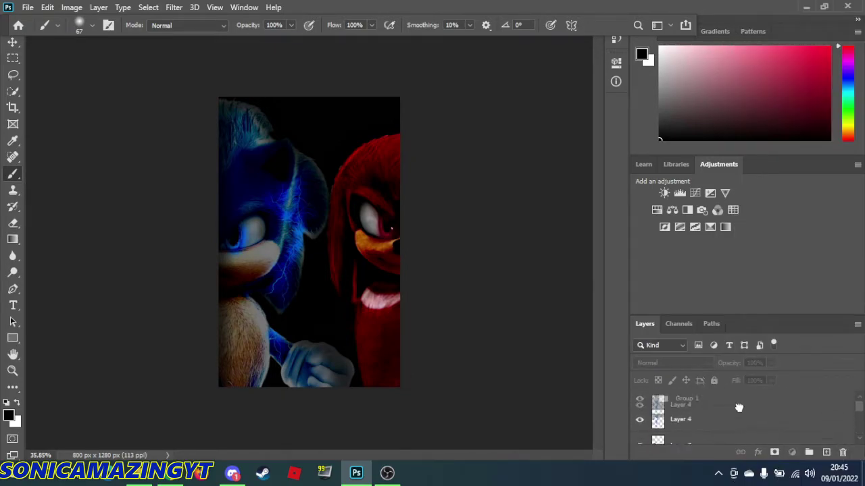
left_click(739, 413)
left_click_drag(737, 420, 760, 403)
key("Delete")
left_click(731, 421)
left_click(654, 398)
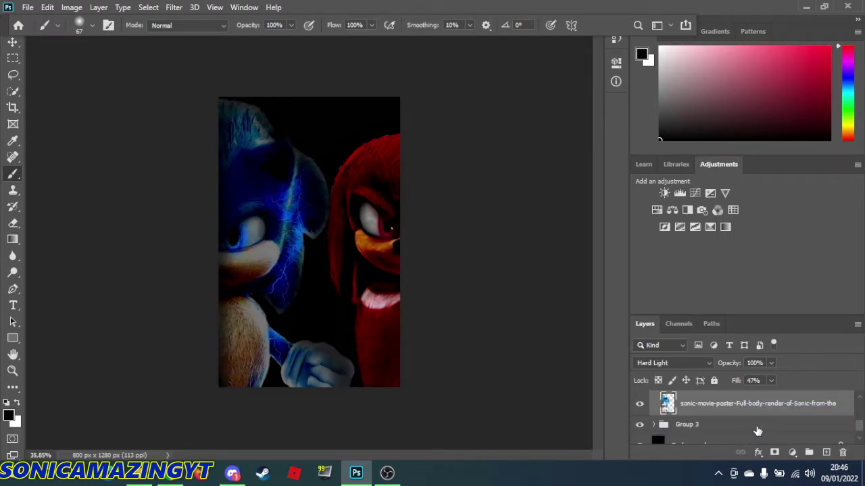
- Expand Group 3 and move the Knuckles image layer to the bottom, beneath its shading layers
scroll(746, 432, "down", 1)
left_click(665, 416)
left_click(653, 410)
scroll(700, 410, "down", 2)
left_click_drag(703, 409, 721, 446)
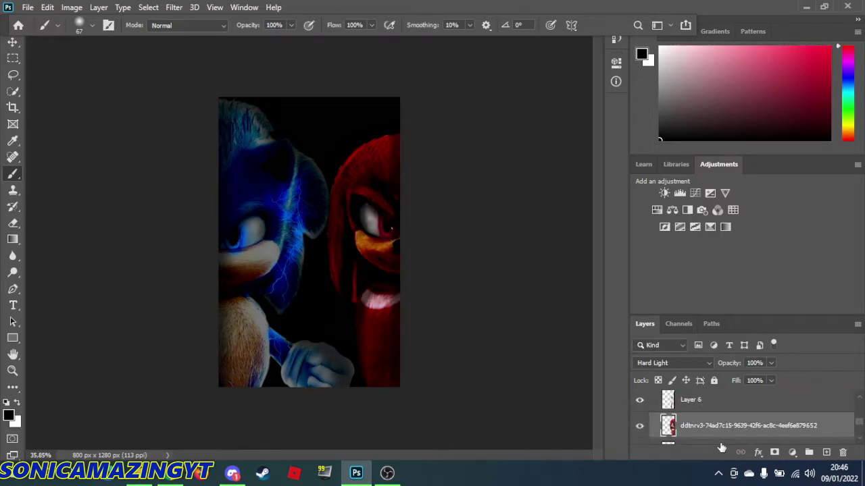
scroll(713, 426, "down", 2)
left_click_drag(713, 405, 743, 418)
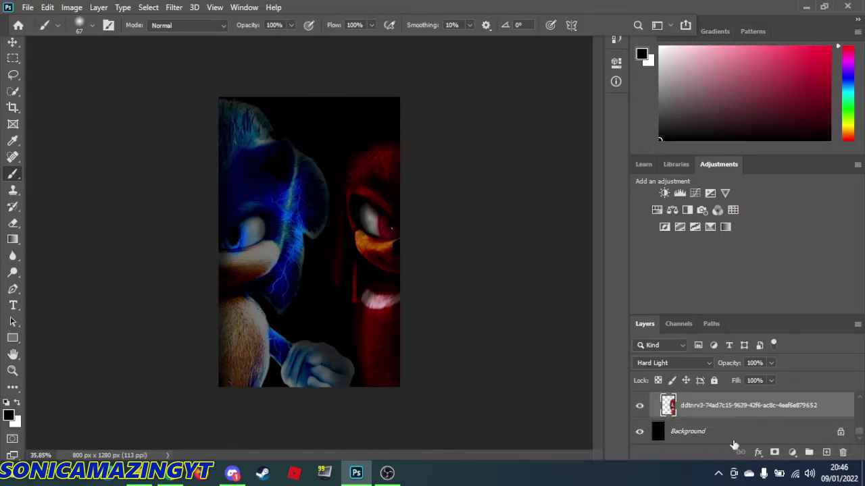
- Select the Sonic image layer in Group 1 and choose Hard Light as its blend mode
scroll(739, 427, "up", 3)
left_click(653, 435)
scroll(715, 439, "up", 2)
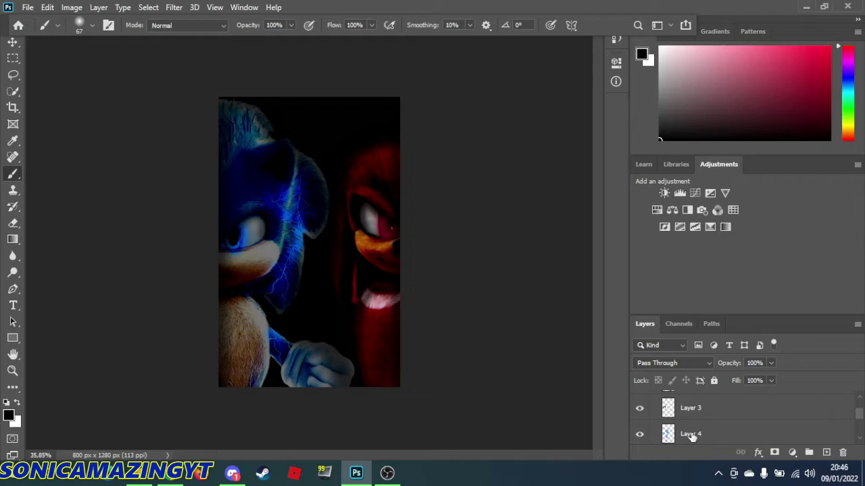
scroll(690, 437, "up", 2)
scroll(706, 423, "down", 2)
left_click(706, 429)
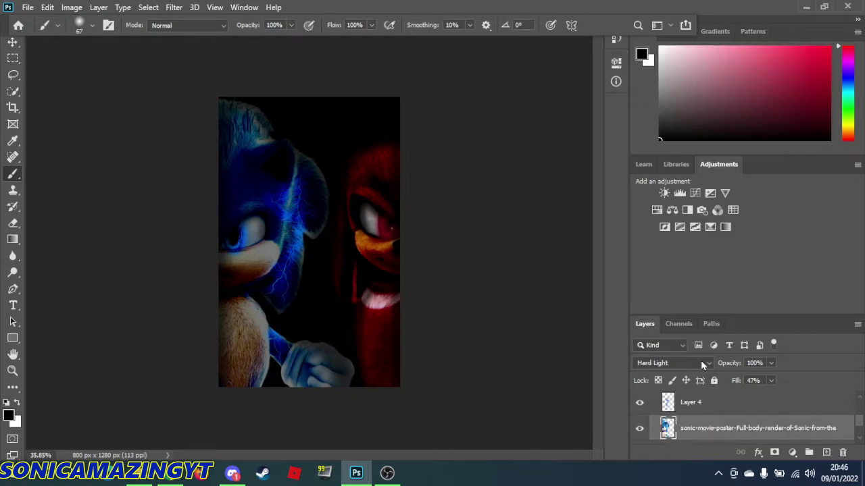
left_click(700, 362)
left_click(684, 317)
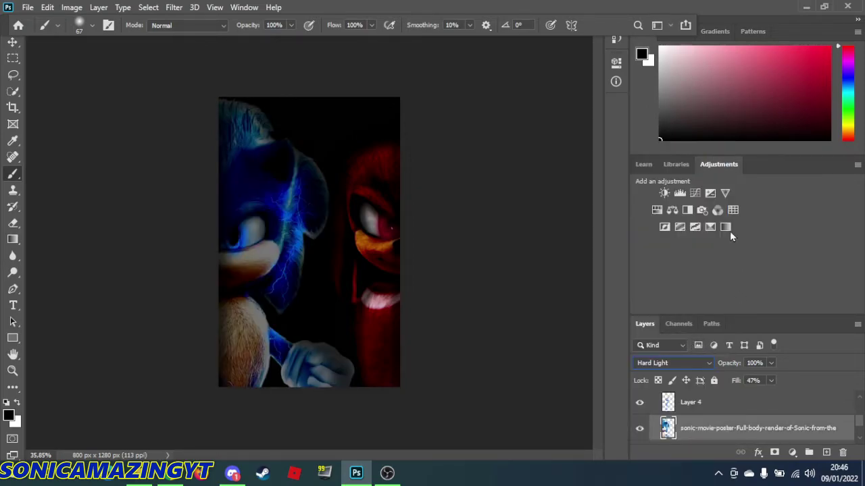
- Add a Brightness/Contrast adjustment above the Sonic image with brightness -11 and contrast 73
left_click(664, 194)
mouse_move(508, 138)
left_mouse_down()
mouse_move(475, 143)
mouse_move(508, 154)
left_mouse_up()
left_click(571, 122)
type("0")
left_click_drag(719, 431, 693, 425)
left_click_drag(529, 160, 563, 160)
mouse_move(508, 135)
left_mouse_down()
mouse_move(515, 135)
mouse_move(503, 139)
left_mouse_up()
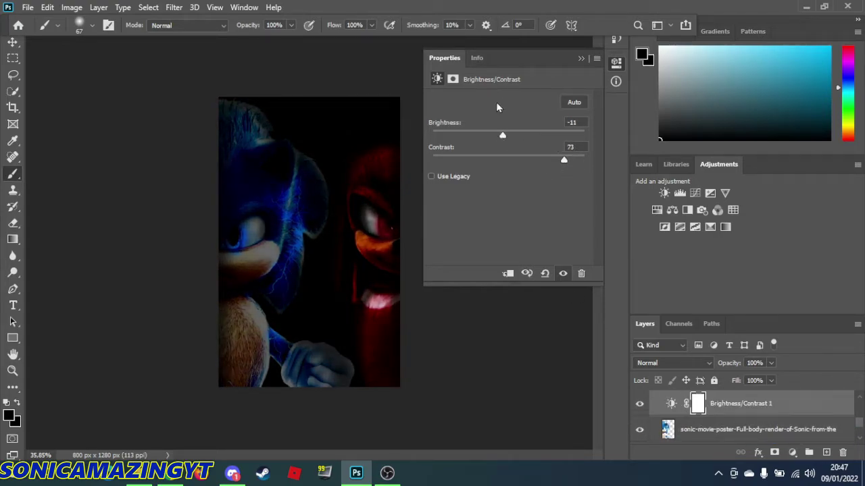
left_click(684, 408)
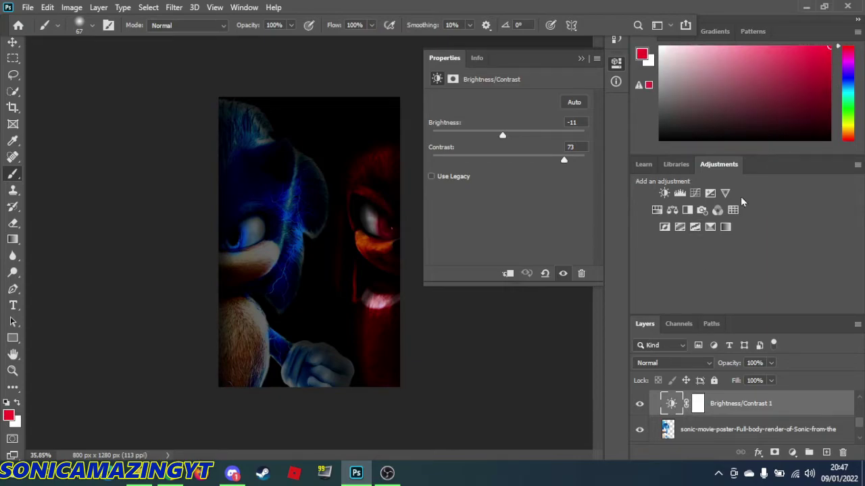
left_click(597, 57)
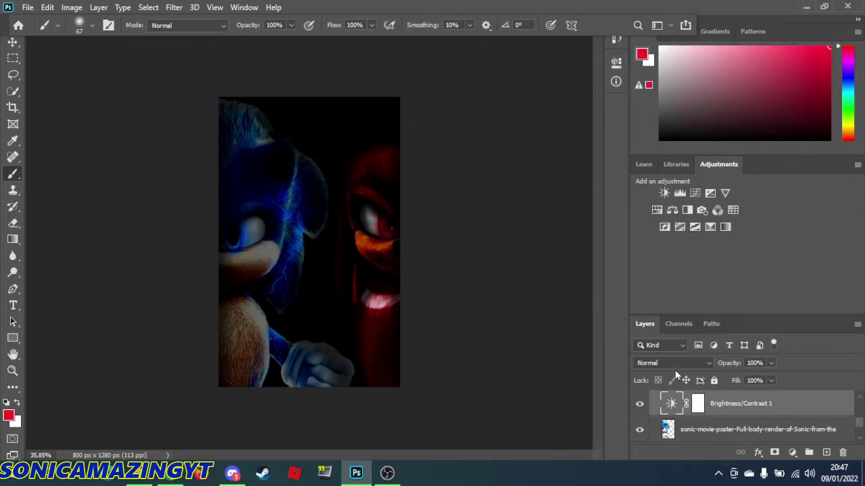
- Review the layers in Group 1, then collapse Group 1 and Group 3
scroll(738, 424, "up", 3)
left_click(653, 399)
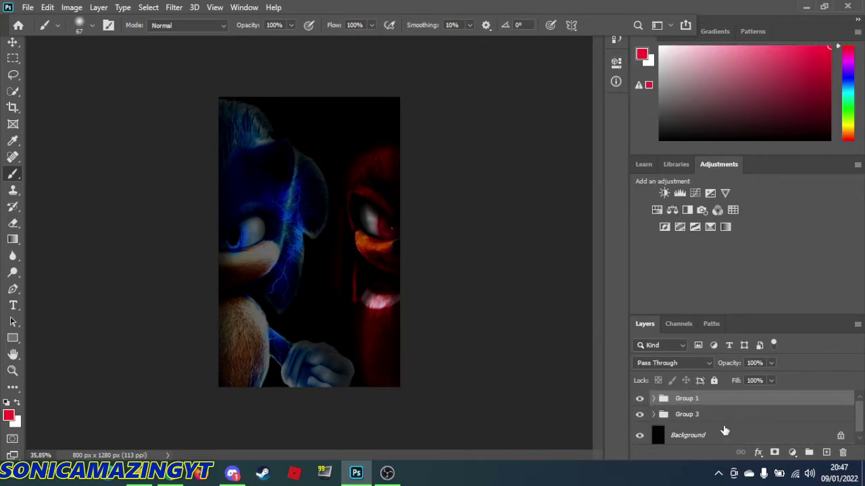
left_click(653, 399)
scroll(679, 417, "down", 4)
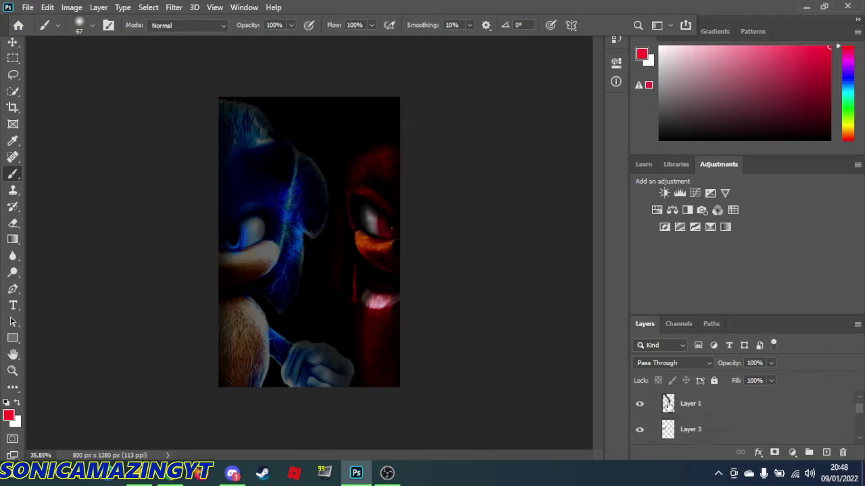
scroll(693, 418, "up", 4)
left_click(709, 421)
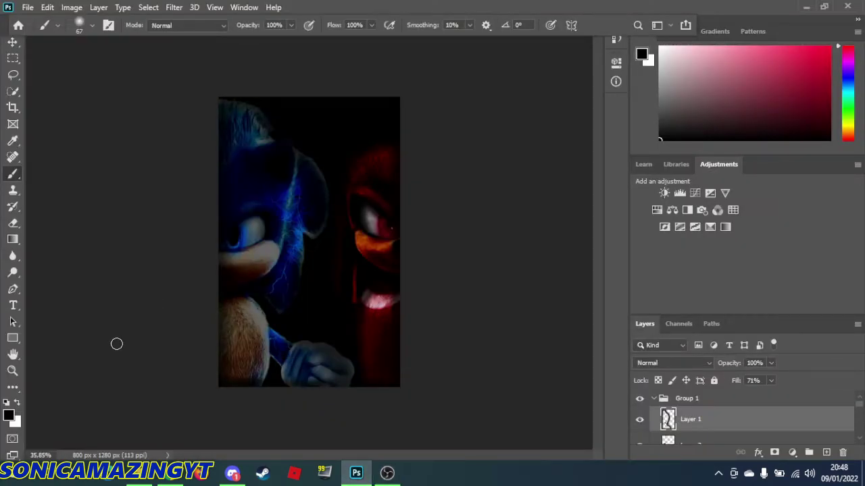
left_click(653, 399)
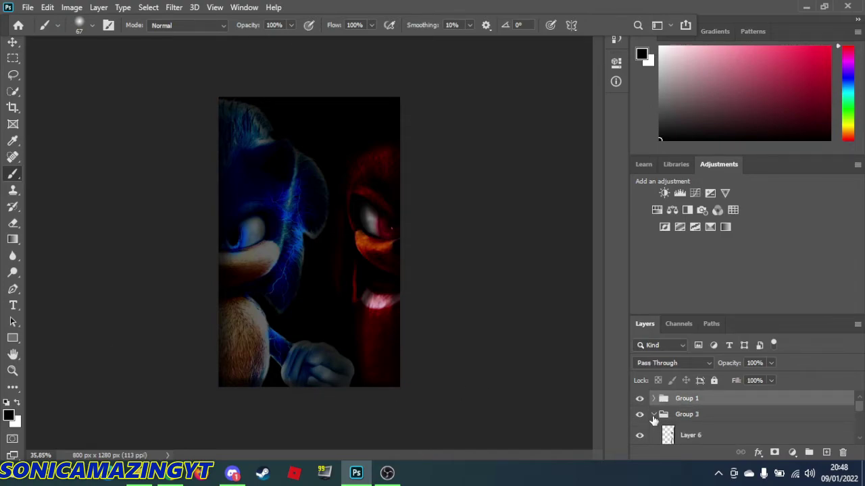
left_click(653, 415)
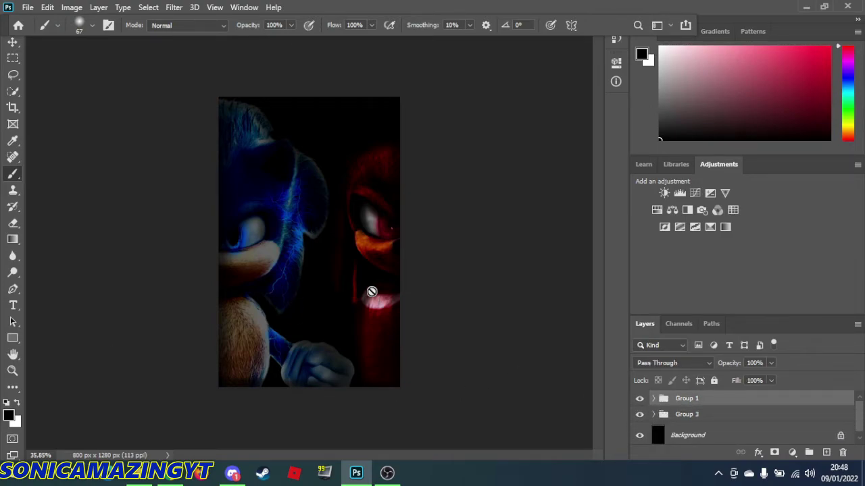
- Place the image th (1) from the Downloads folder on the poster and delete its layer
left_click(139, 473)
left_click_drag(498, 205, 318, 249)
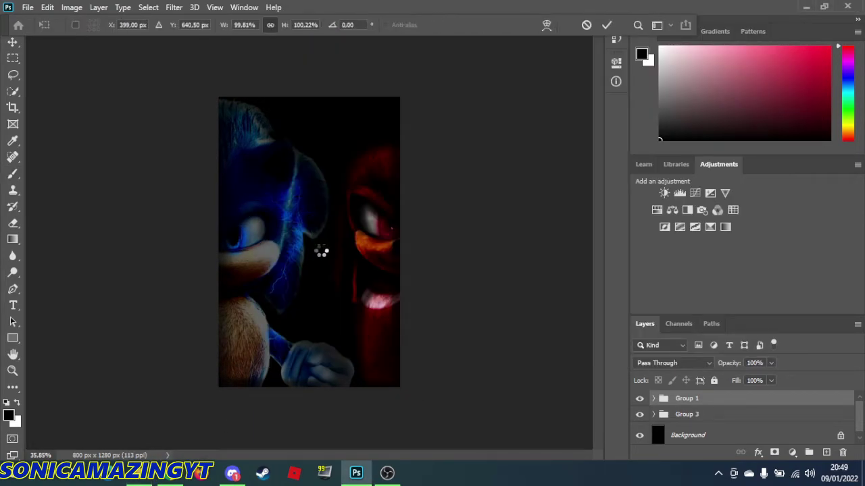
right_click(301, 250)
left_click(465, 129)
key("ctrl+z")
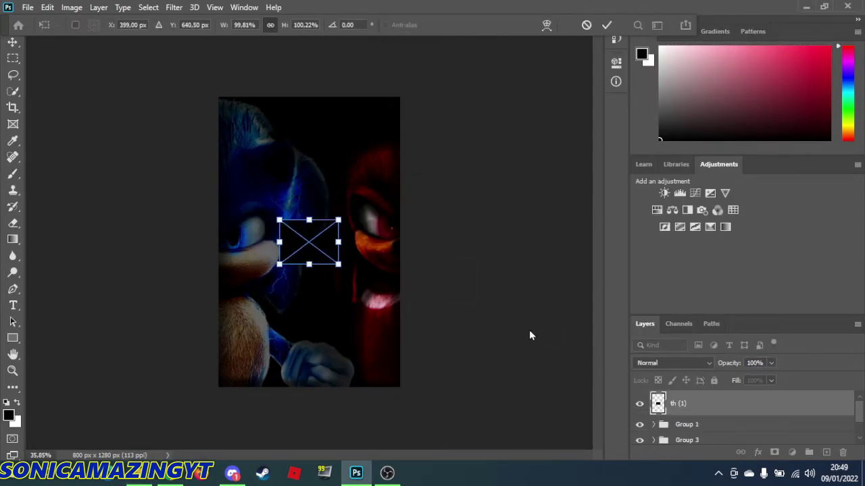
left_click(745, 413)
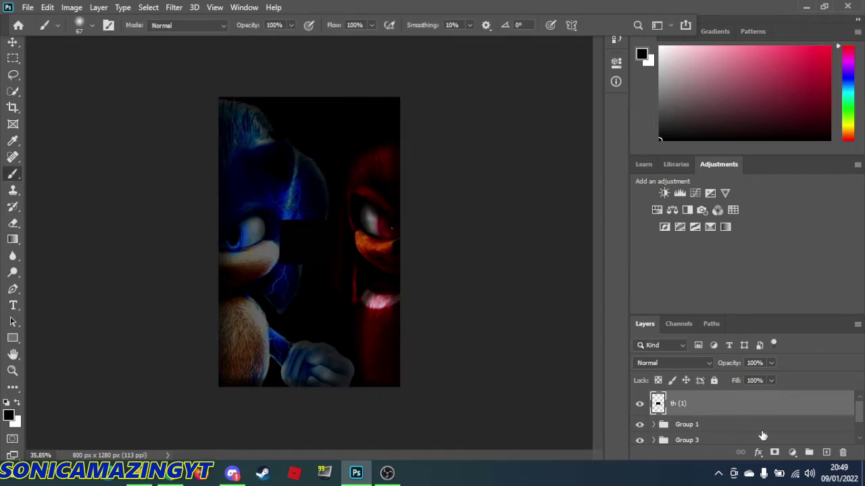
left_click_drag(738, 416, 842, 452)
- Place the image th (2) from the Downloads folder across the poster's bottom, scaled to about 203%
key("alt+Tab")
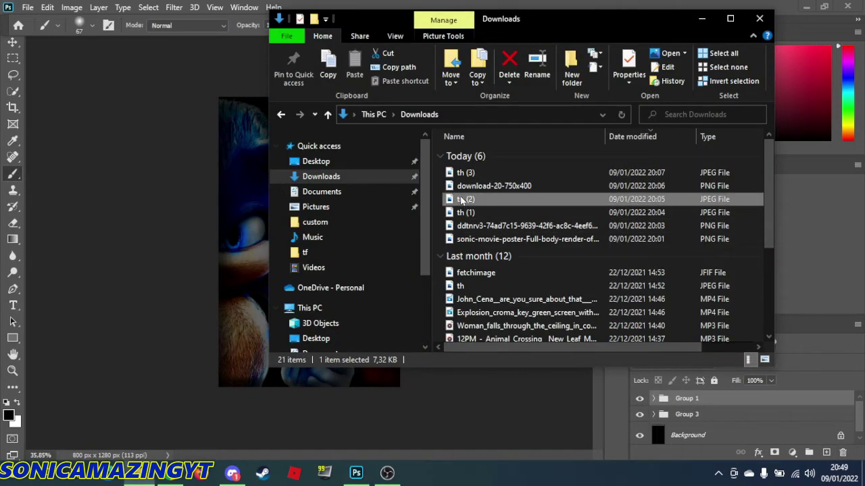
left_click_drag(455, 198, 226, 198)
left_click_drag(353, 264, 604, 395)
left_click_drag(486, 295, 374, 285)
left_click_drag(495, 386, 386, 304)
left_click_drag(330, 294, 361, 351)
left_click_drag(419, 385, 409, 369)
left_click_drag(362, 335, 369, 343)
left_click_drag(412, 387, 397, 367)
left_click_drag(363, 341, 367, 355)
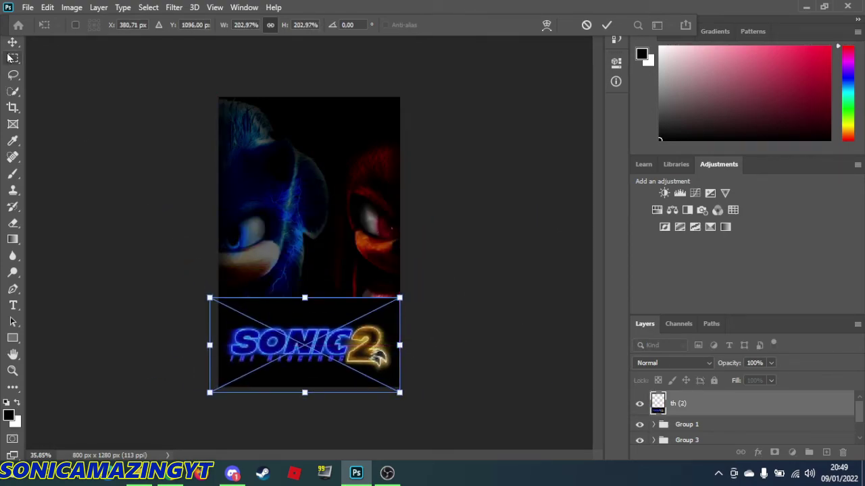
left_click(13, 156)
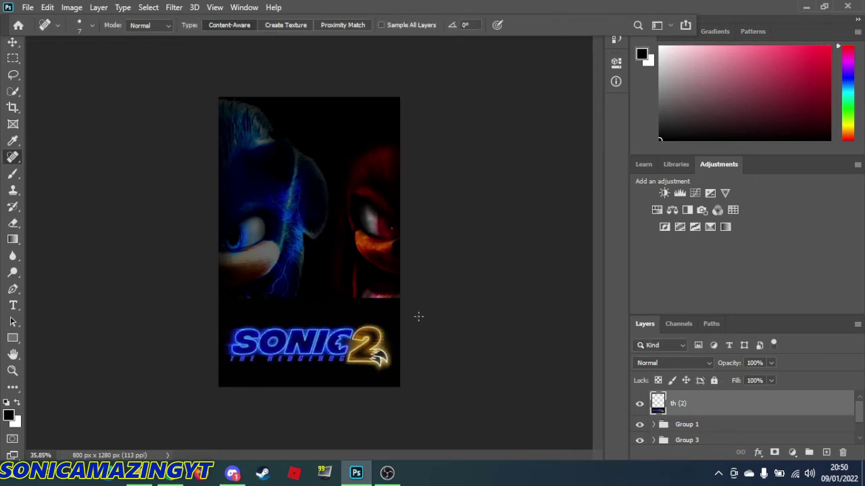
- Set the Sonic 2 logo layer's blend mode to Lighten and shift the logo slightly upward
left_click(669, 363)
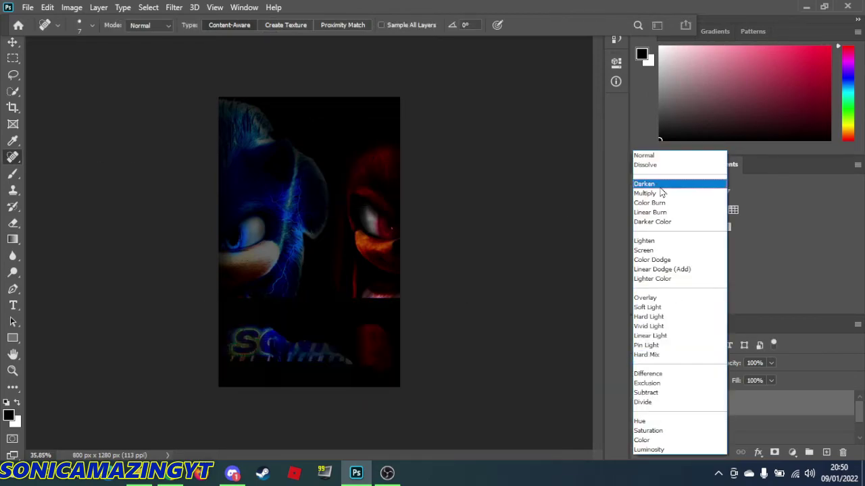
left_click(666, 243)
left_click(12, 42)
left_click_drag(282, 350, 265, 299)
left_click_drag(372, 337, 392, 383)
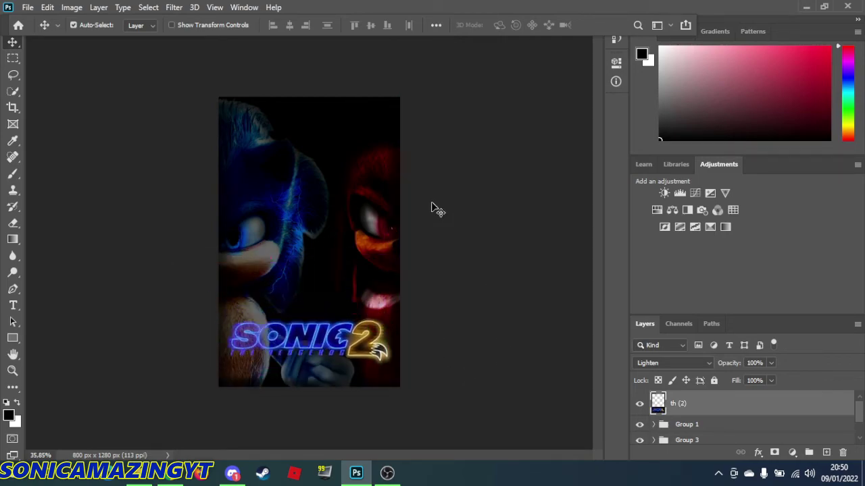
left_click(433, 204)
- Place the image download-20-750x400 from the Downloads folder on the poster and delete its layer
key("alt+Tab")
left_click_drag(499, 185, 228, 160)
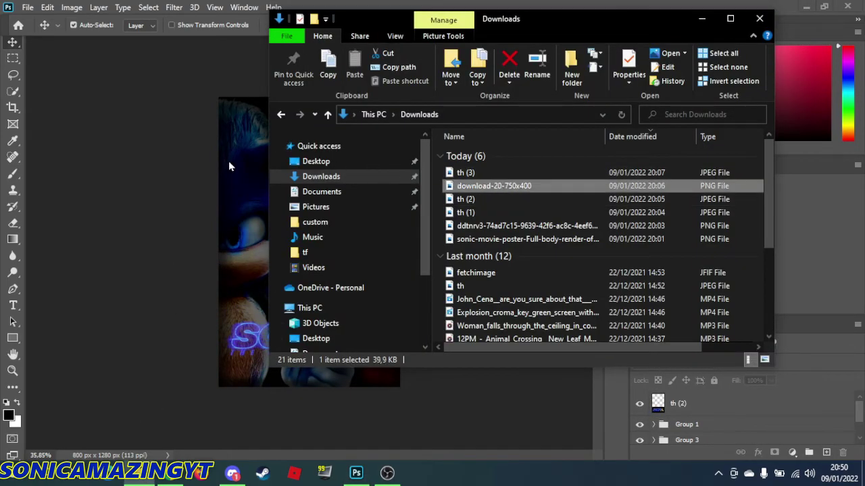
left_click_drag(511, 186, 260, 168)
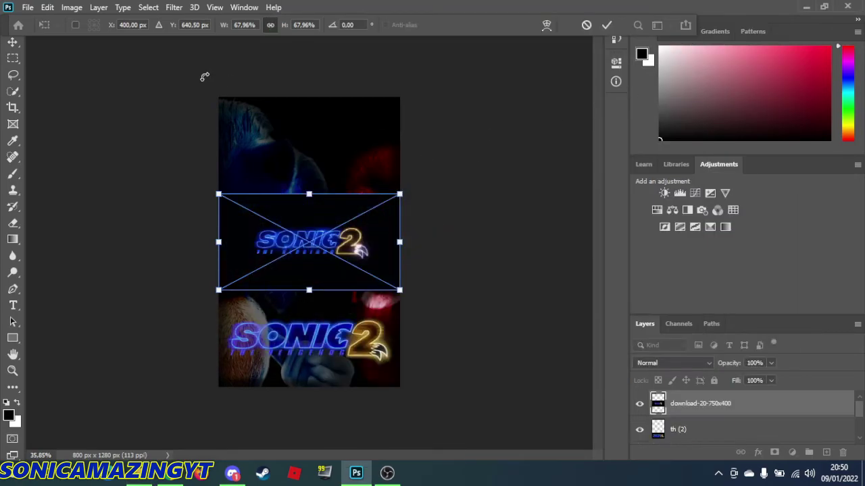
key("Return")
left_click(842, 453)
- Place the image th (3) from the Downloads folder on the poster and open its blend mode choices
key("alt+Tab")
left_click(533, 175)
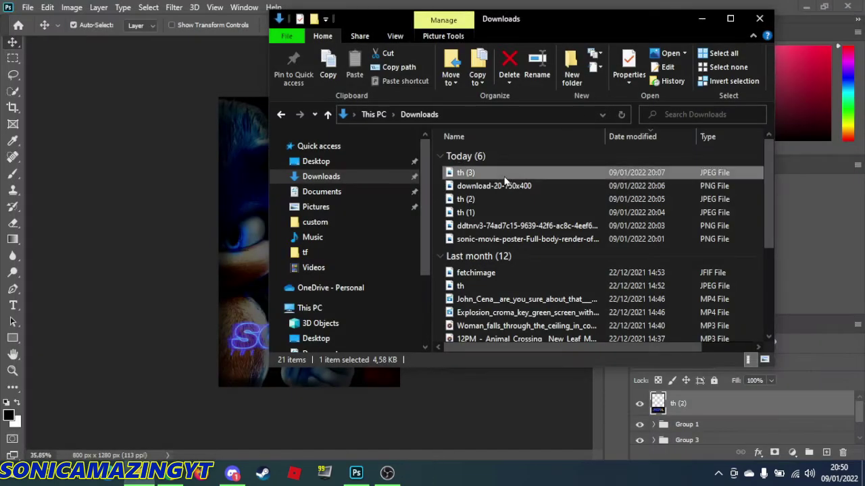
left_click_drag(505, 172, 545, 133)
left_click(663, 362)
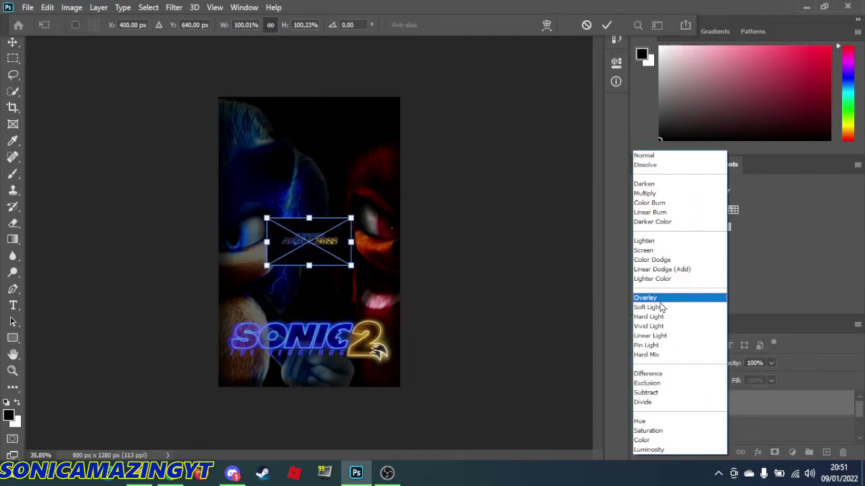